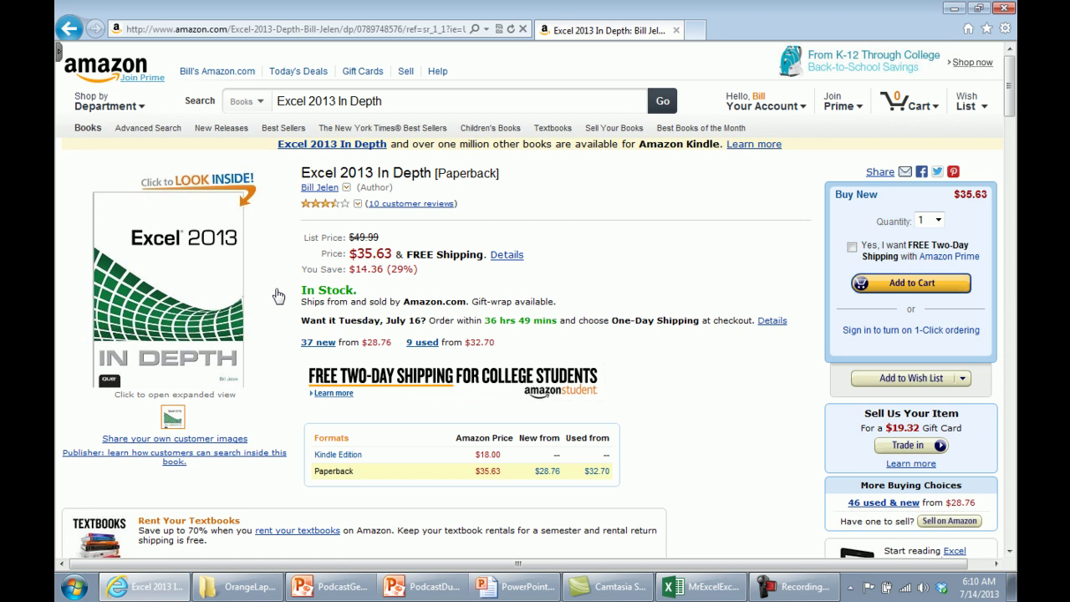
Step: Switch to the Excel workbook MrExcelExcelisfunTrick132.xlsx
left_click(706, 586)
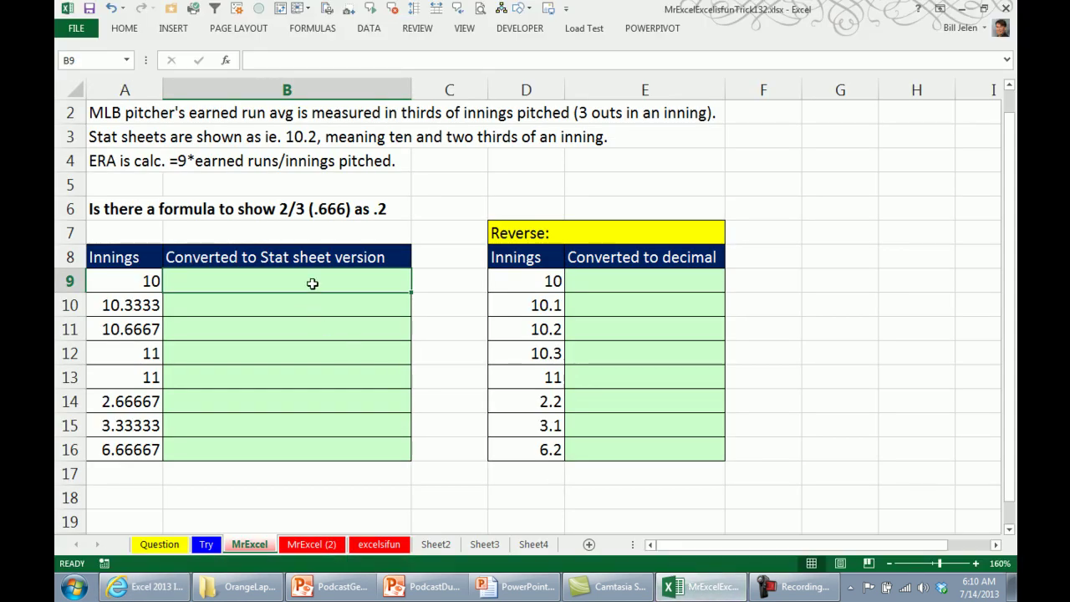
Step: Enter =DOLLARFR(A9,3) in B9 and fill it down to B16
type("=DOL")
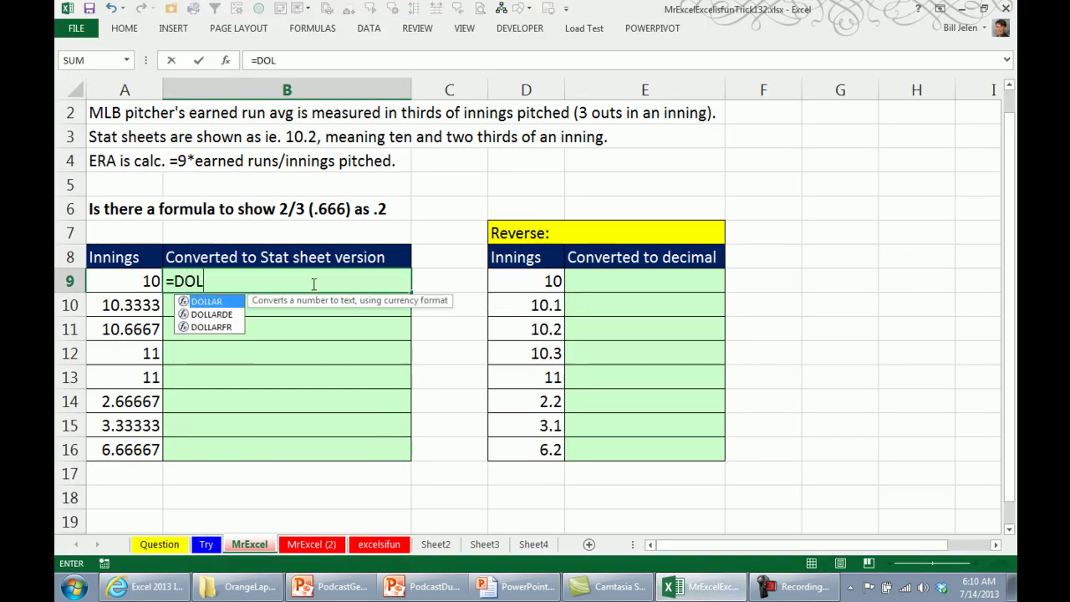
type("LAR")
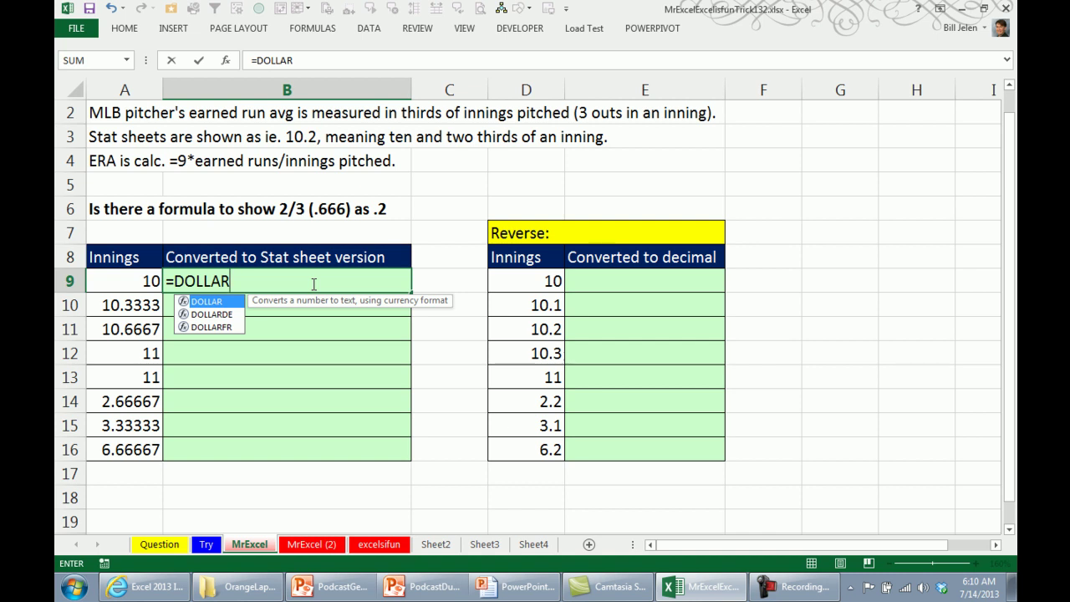
key("Down")
key("Down")
key("Tab")
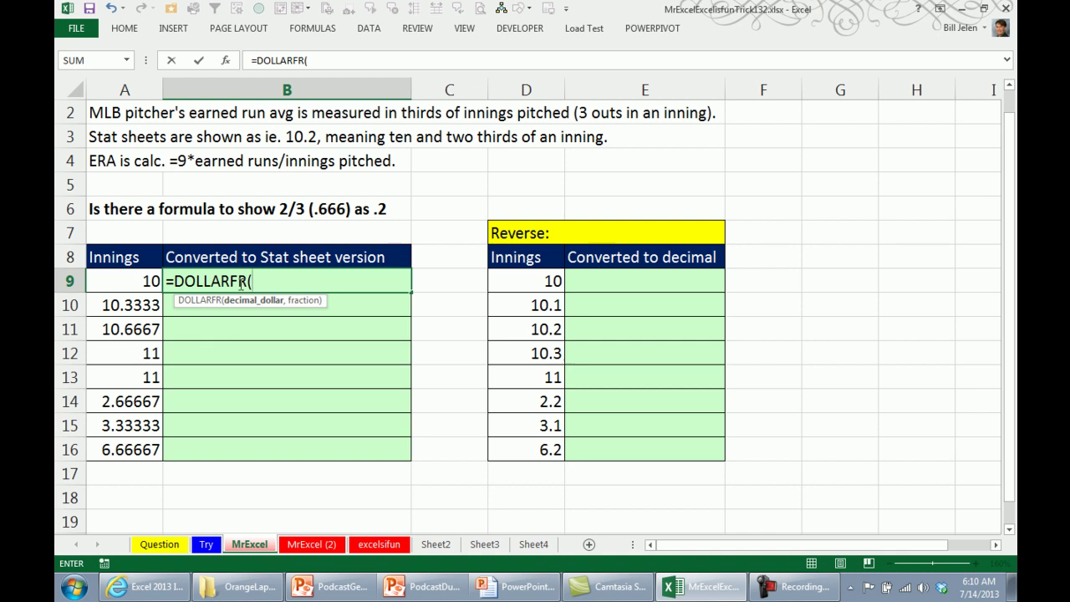
left_click(123, 279)
type(",3")
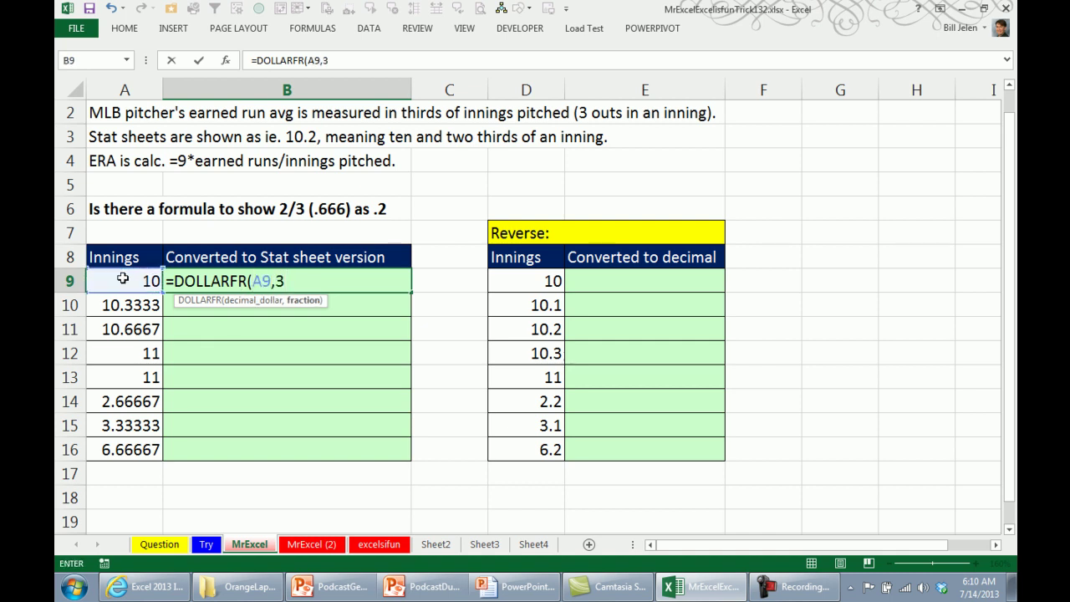
type(")")
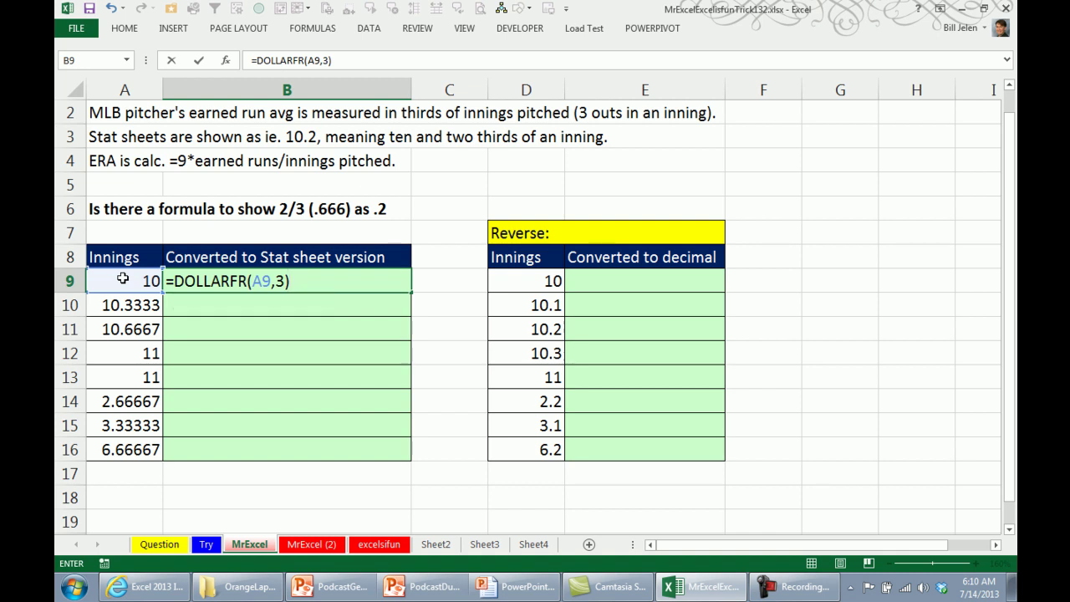
key("ctrl+Return")
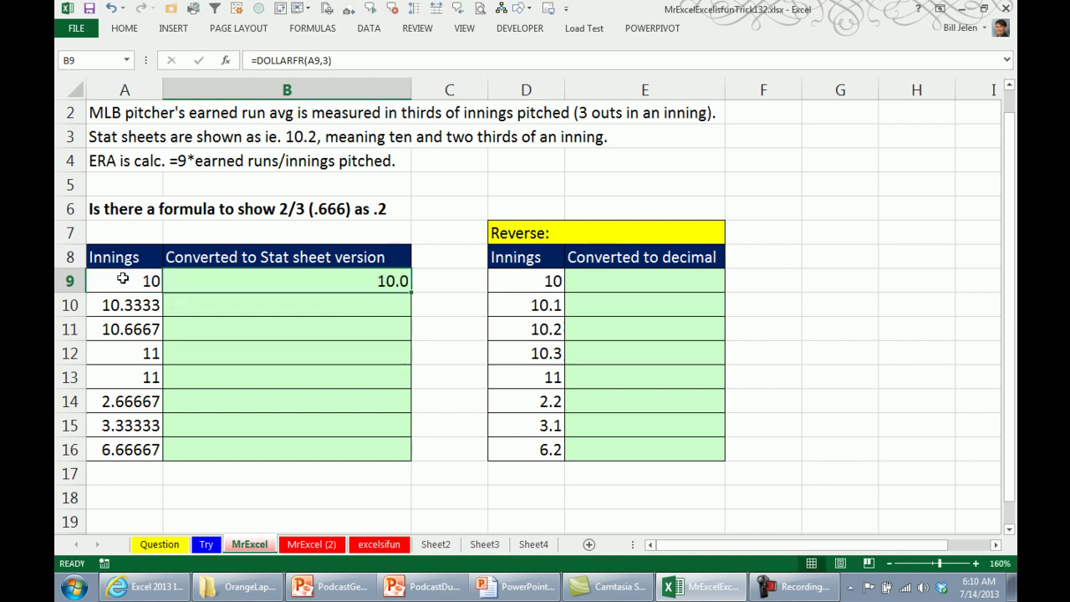
double_click(409, 292)
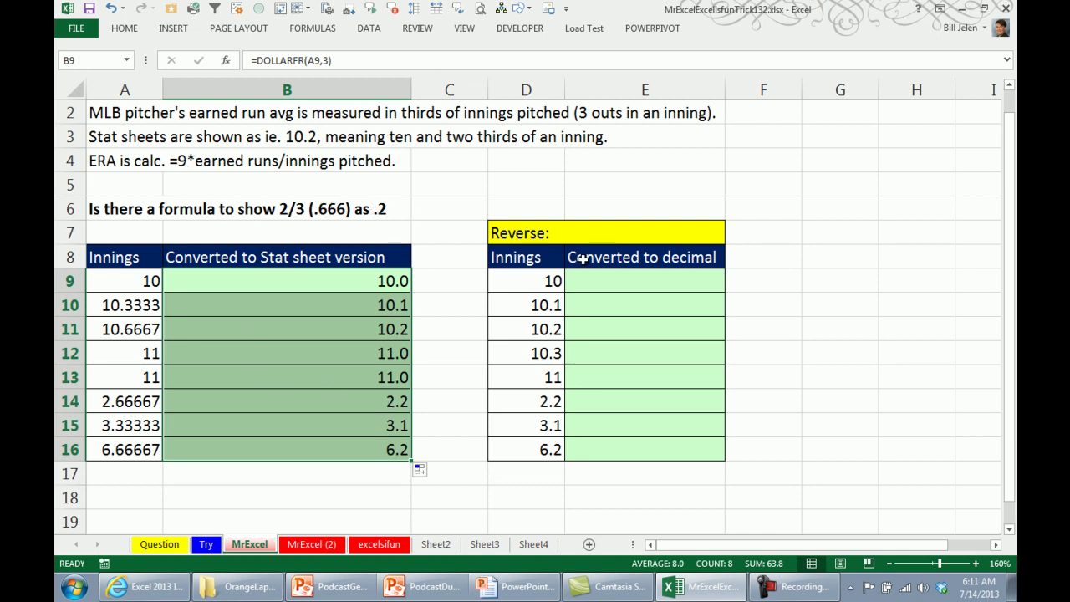
Step: Enter =DOLLARDE(D9,3) in E9 and fill it down to E16
left_click(655, 276)
type("=D")
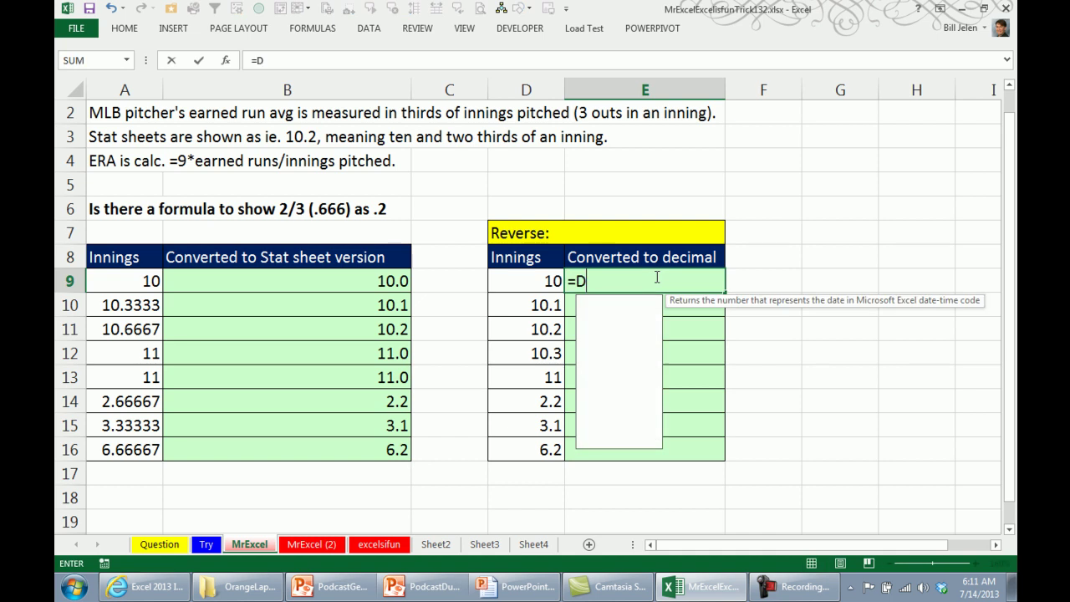
type("OLLARDE(")
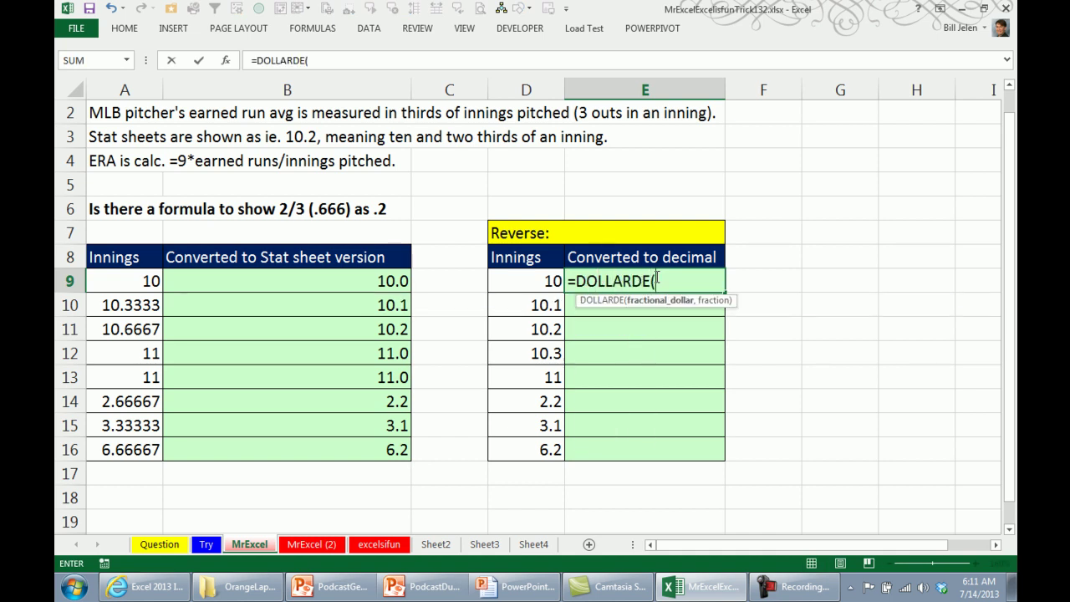
key("Left")
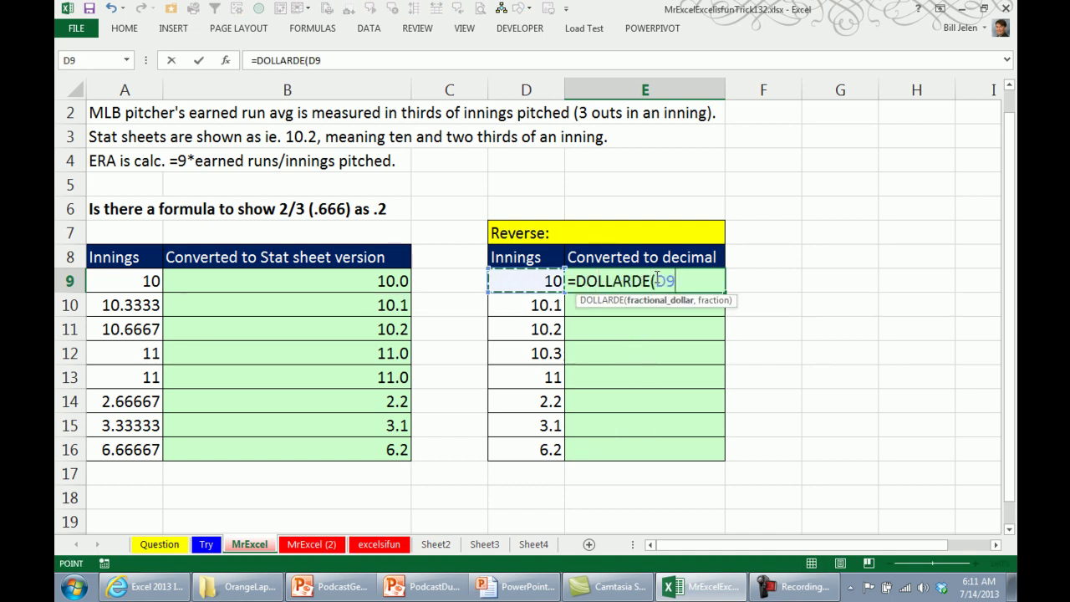
type(",3)")
key("ctrl+Return")
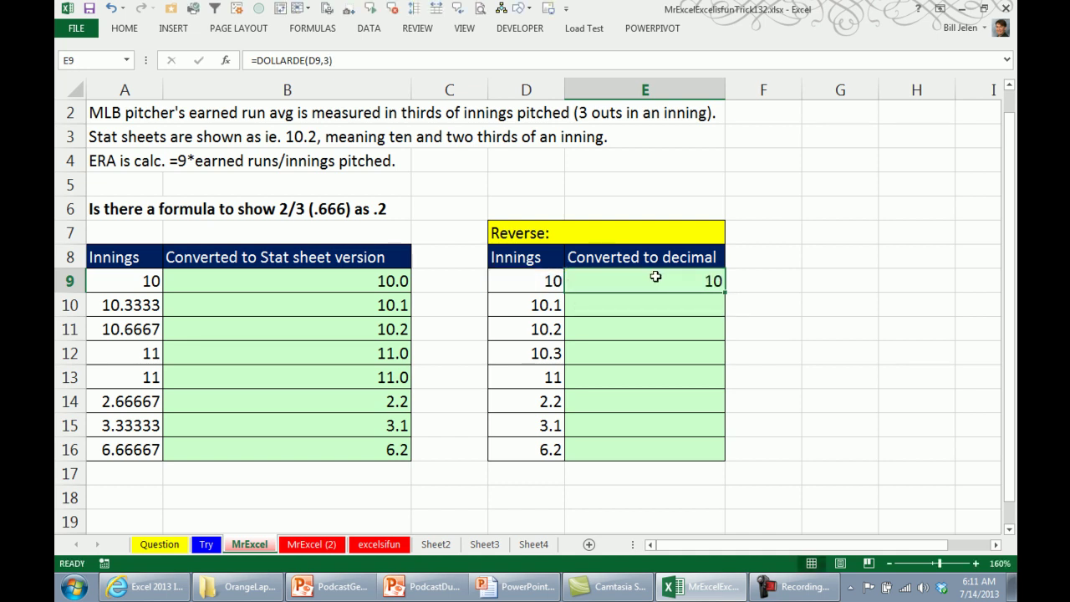
double_click(724, 293)
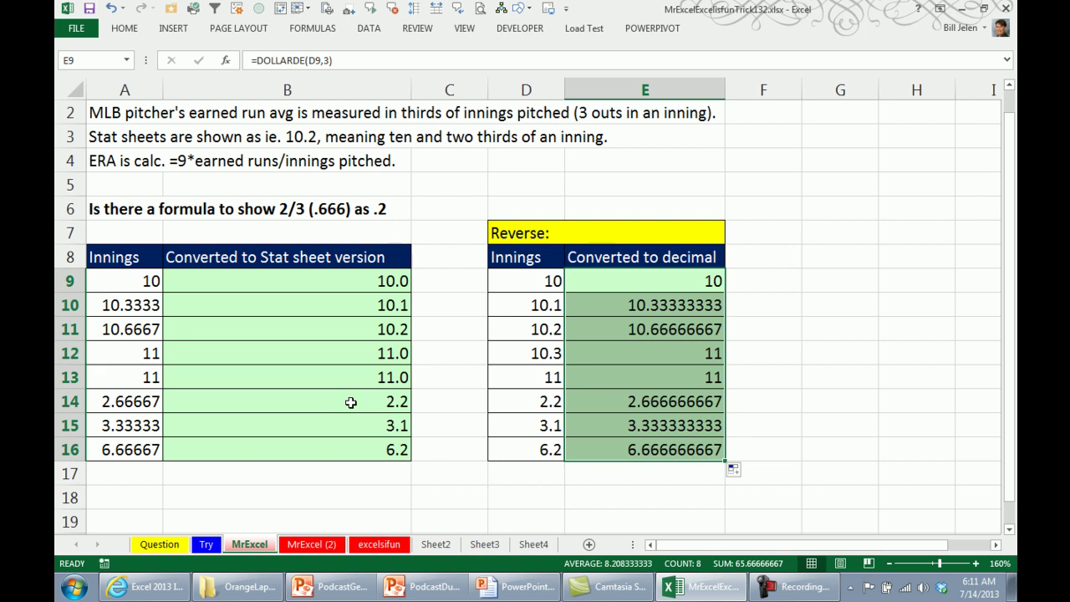
Step: Clear the formulas from B9:B16 and E9:E16, returning to cell B9
left_click(354, 283)
key("ctrl+shift+Down")
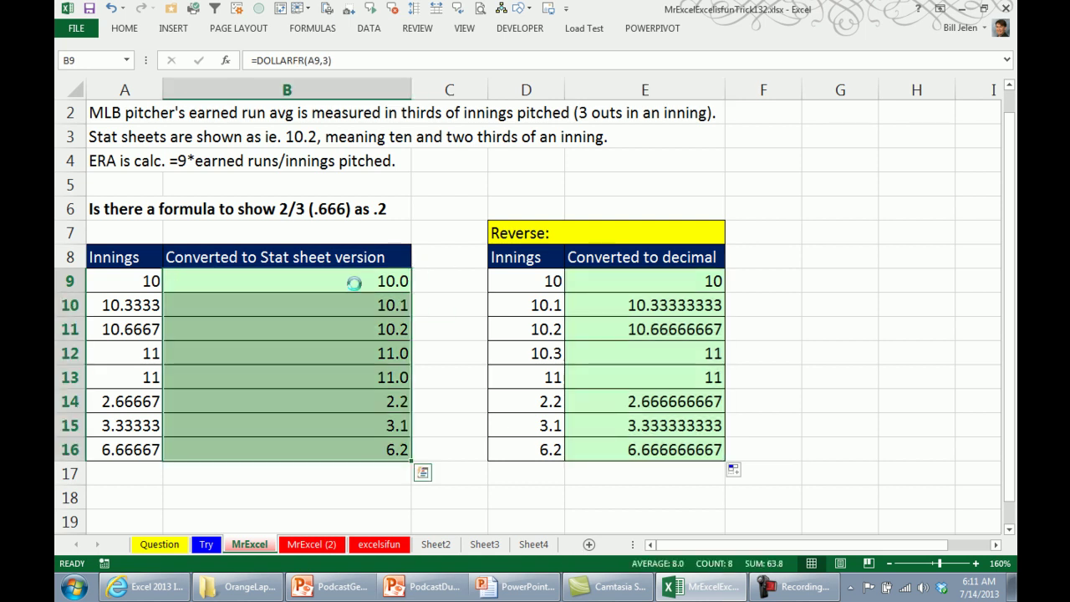
key("Delete")
key("Right")
key("Right")
key("Right")
key("ctrl+shift+Down")
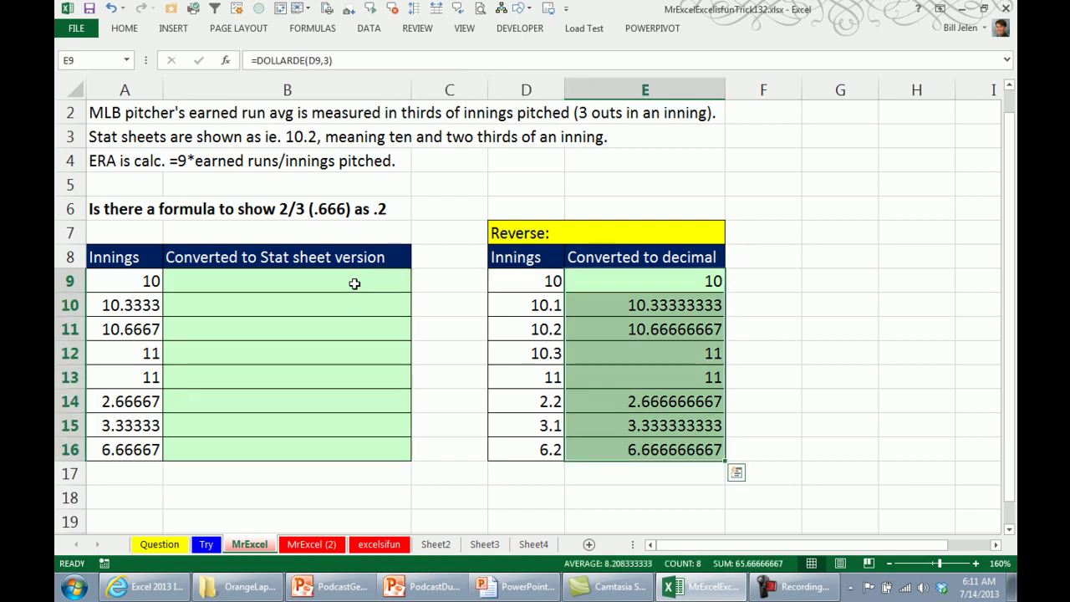
key("Delete")
key("Left")
key("Left")
key("Left")
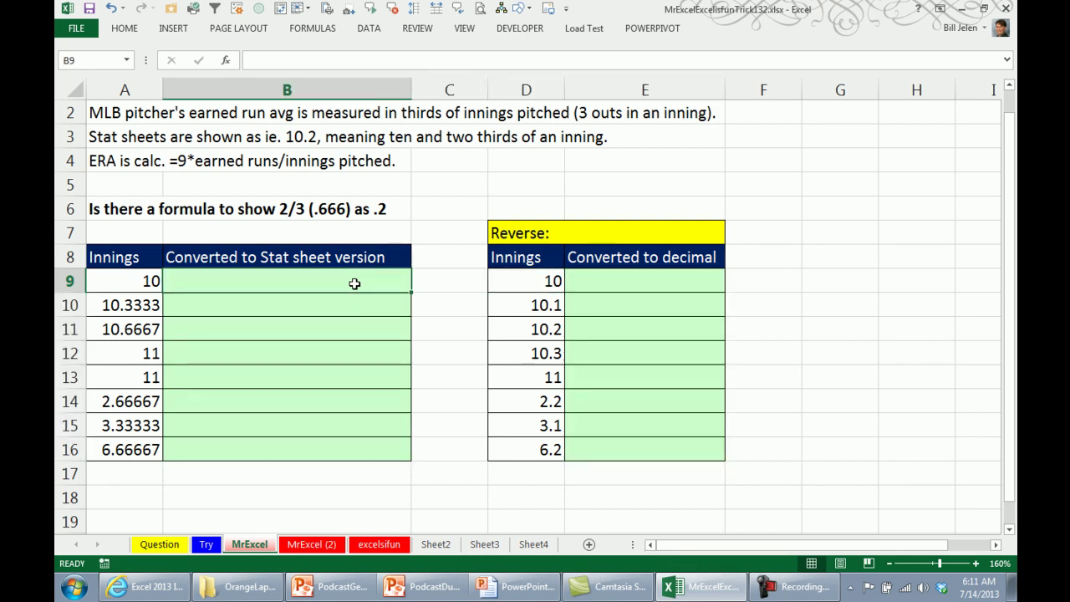
Step: Enter =MOD(A9,1) in B9, filled down to B16, and display the results with two decimal places
type("=MOD(")
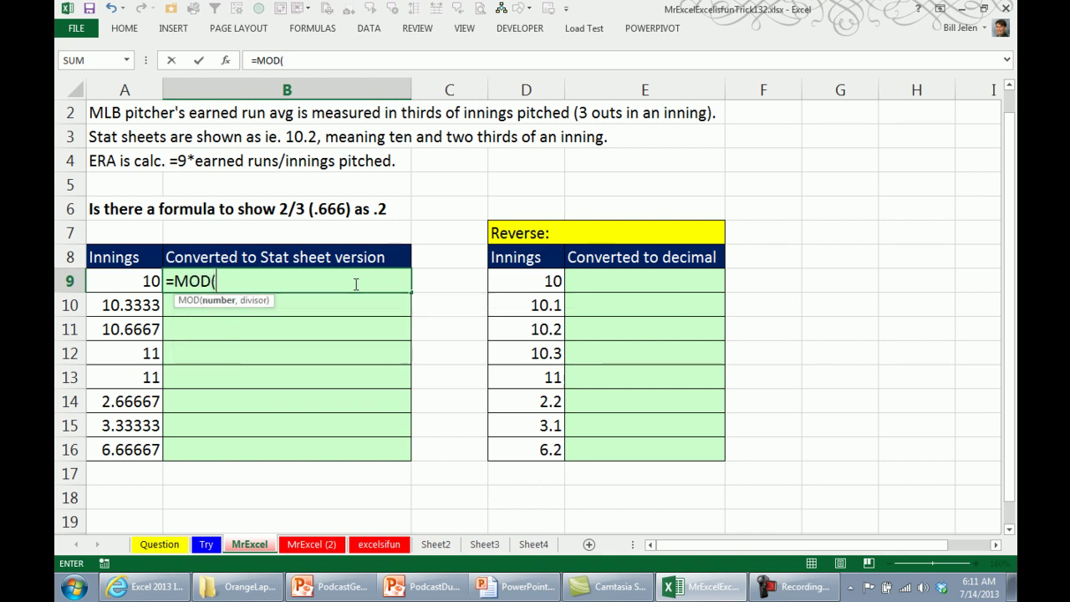
key("Left")
type(",1)")
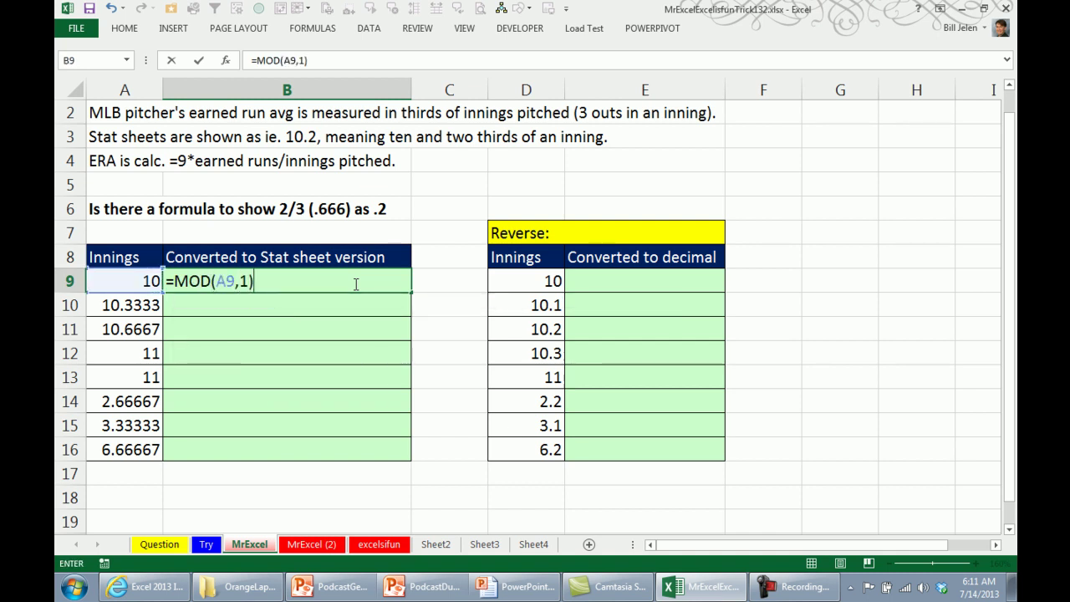
key("ctrl+Return")
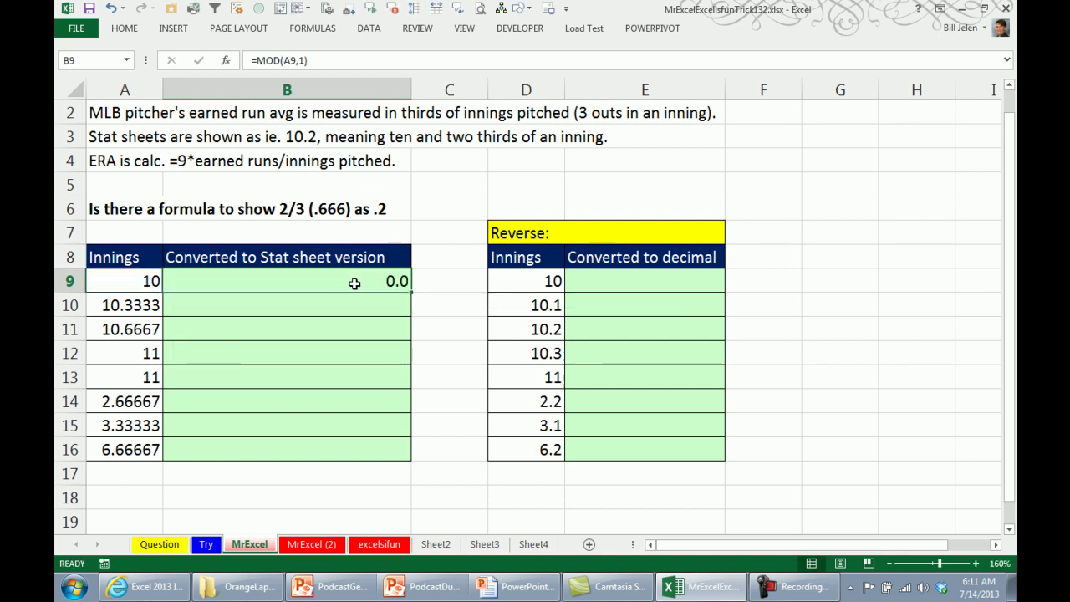
double_click(411, 292)
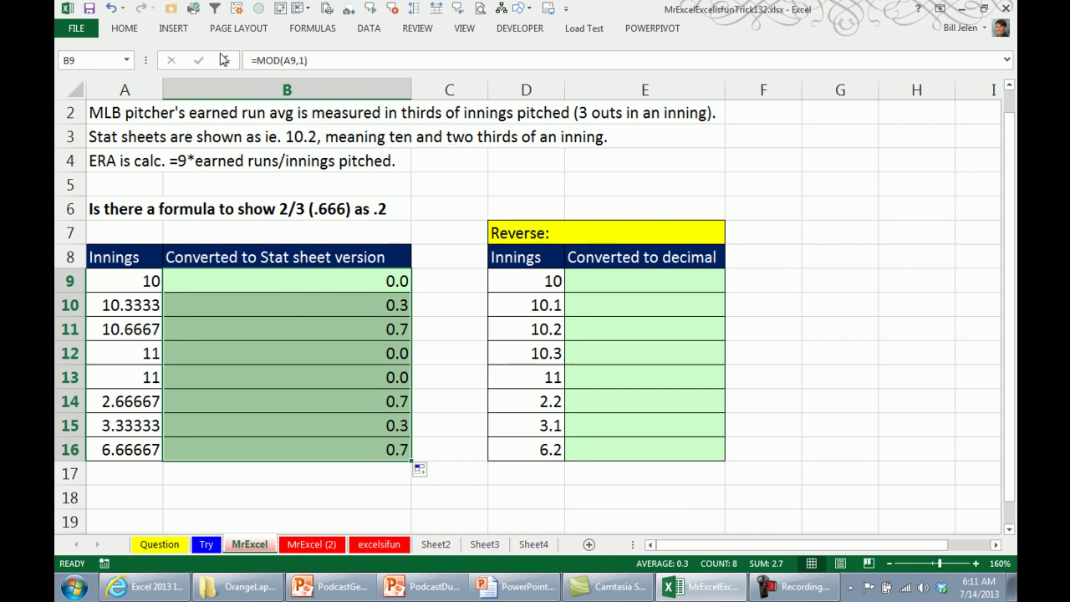
left_click(127, 28)
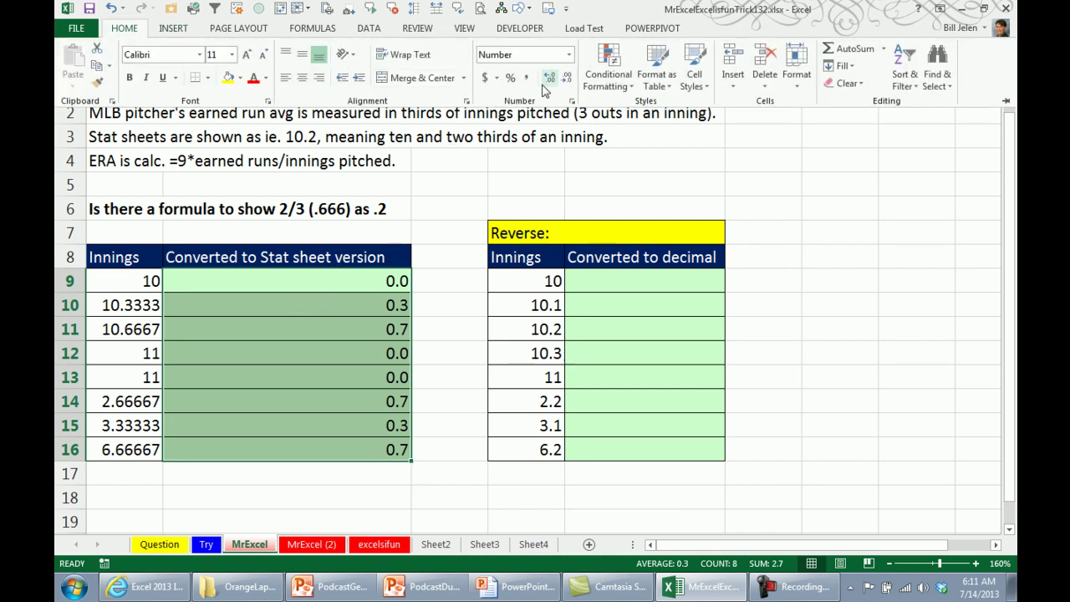
left_click(549, 79)
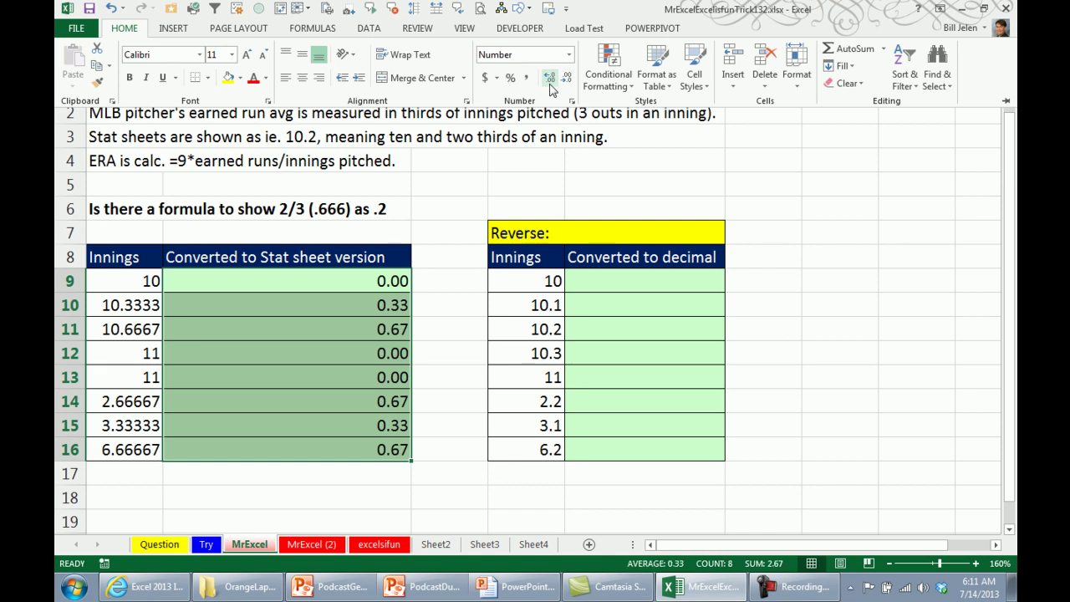
Step: Wrap the MOD formula throughout B9:B16 in a TEXT function with the format "0/3"
left_click(336, 284)
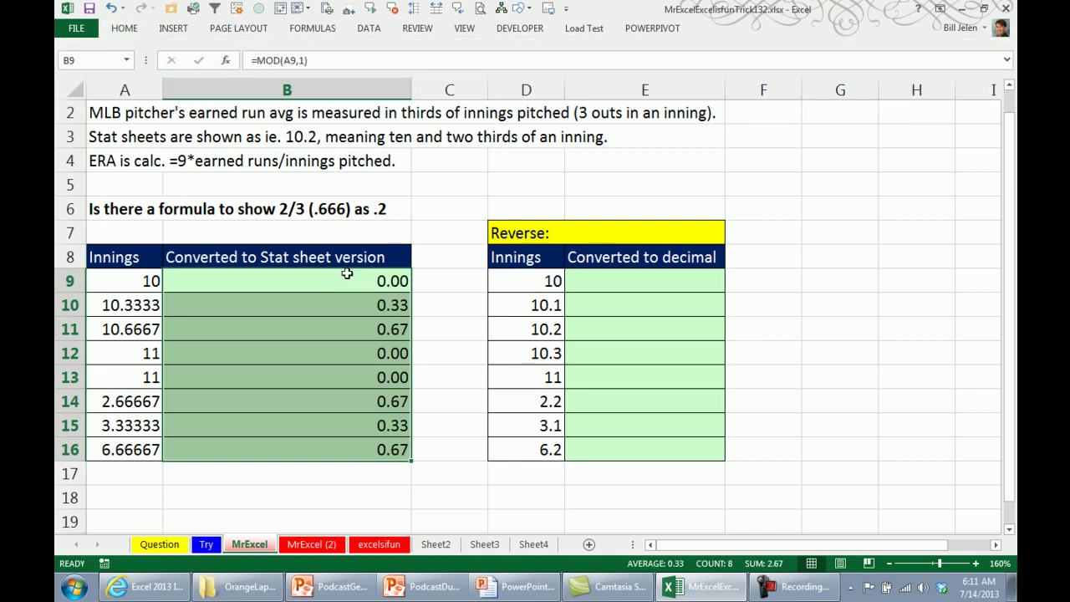
left_click(259, 61)
type("TEXT(MOD(A9")
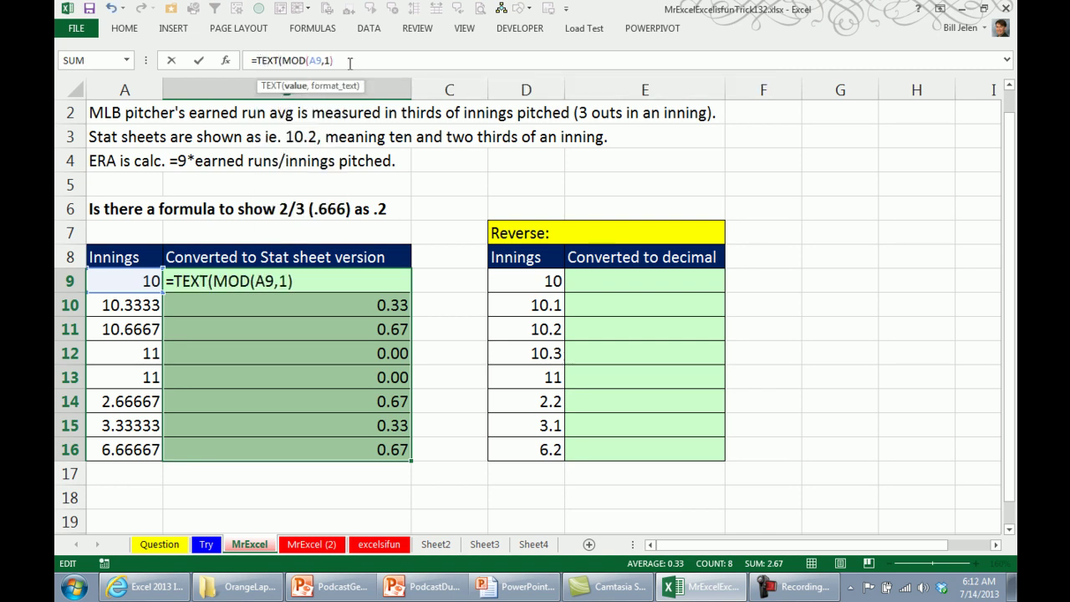
type(",1),\"0/3\")")
key("ctrl+Return")
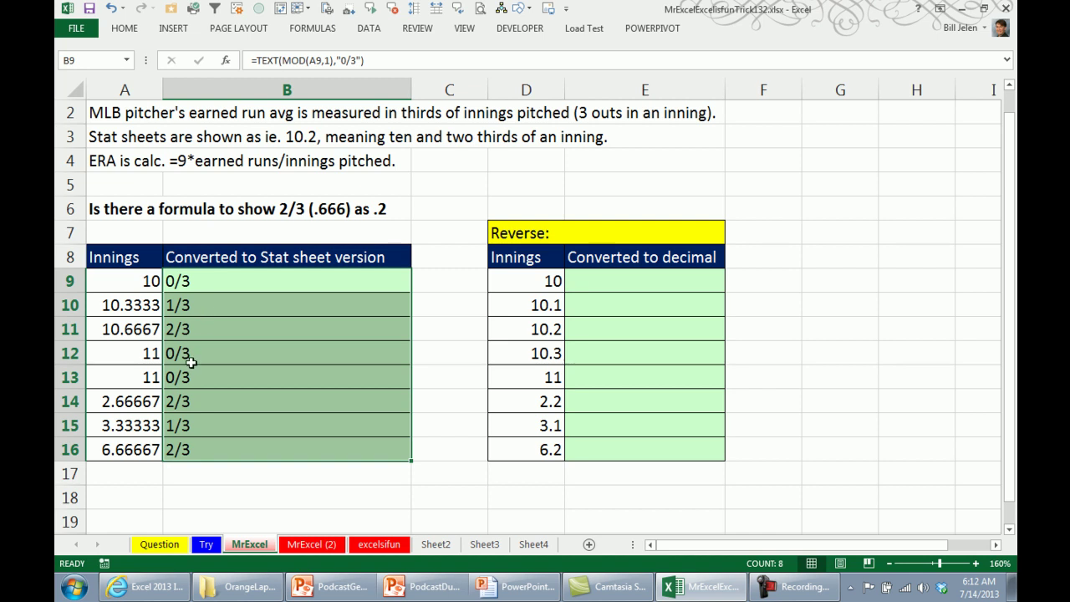
Step: Wrap the TEXT formula throughout B9:B16 in a LEFT function that keeps only 1 character
left_click(259, 60)
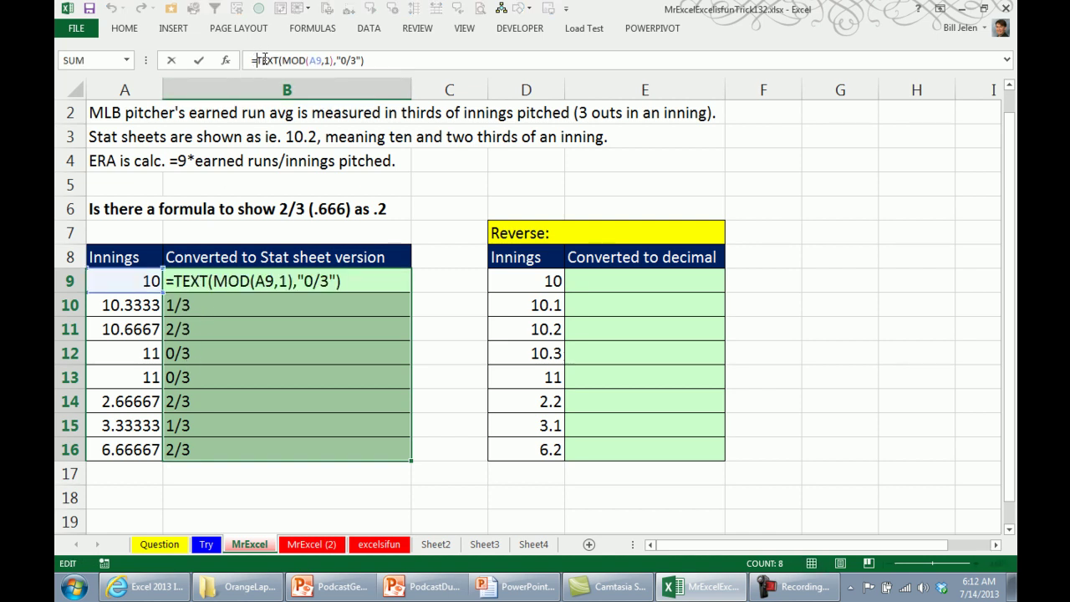
type("LEFT(")
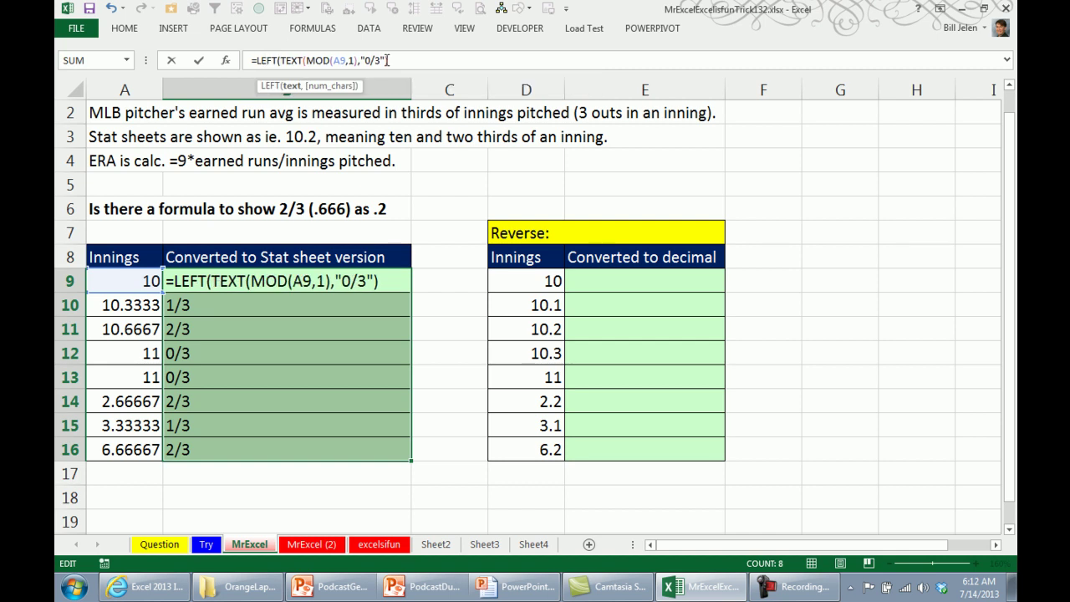
type(",1)")
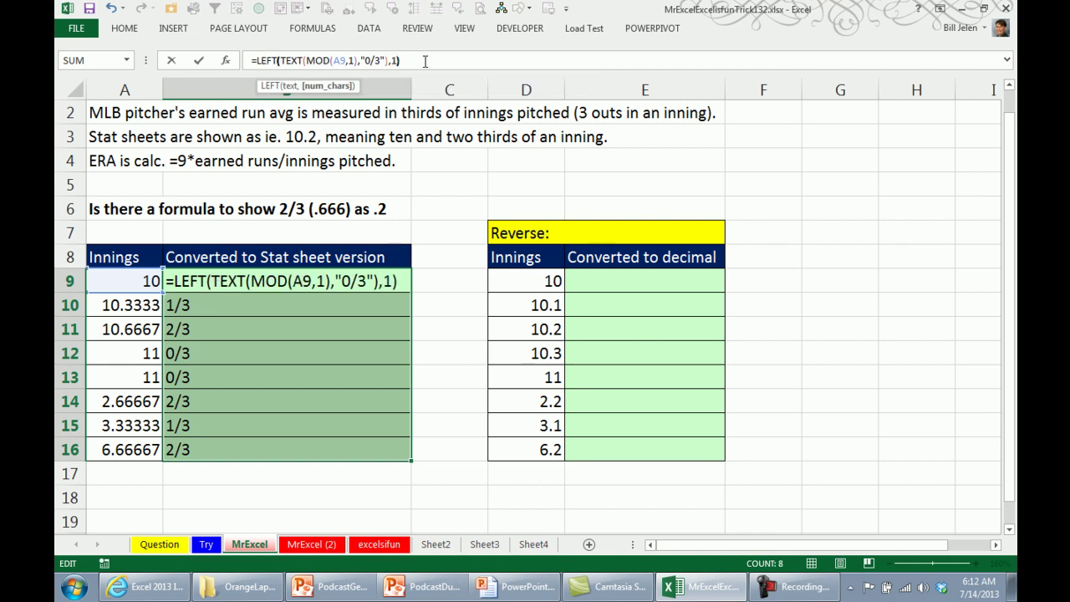
key("ctrl+Return")
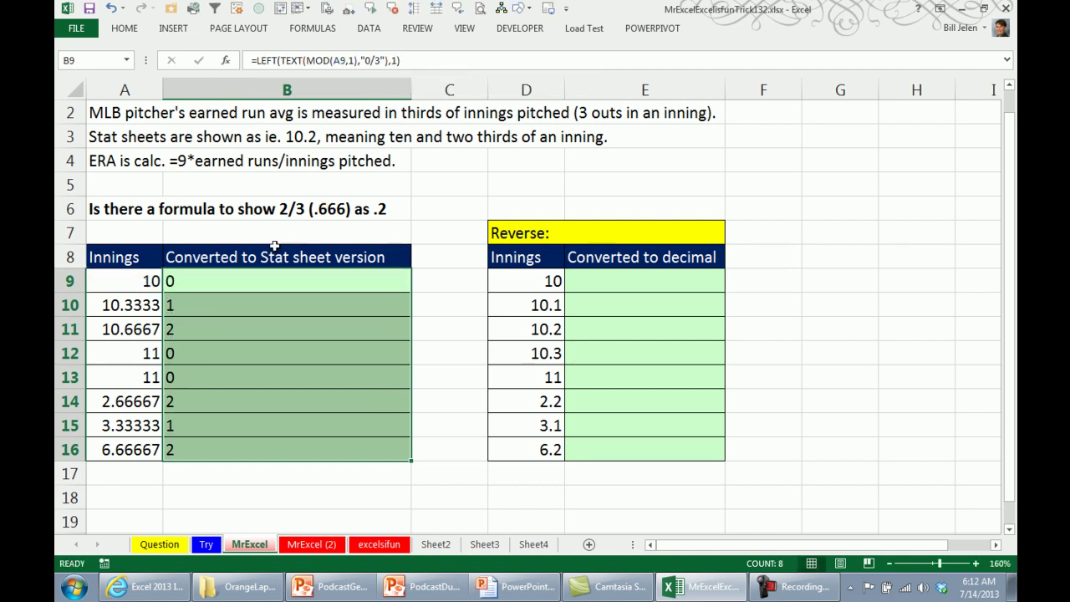
Step: Divide the LEFT formula by 10 throughout B9:B16
left_click(423, 61)
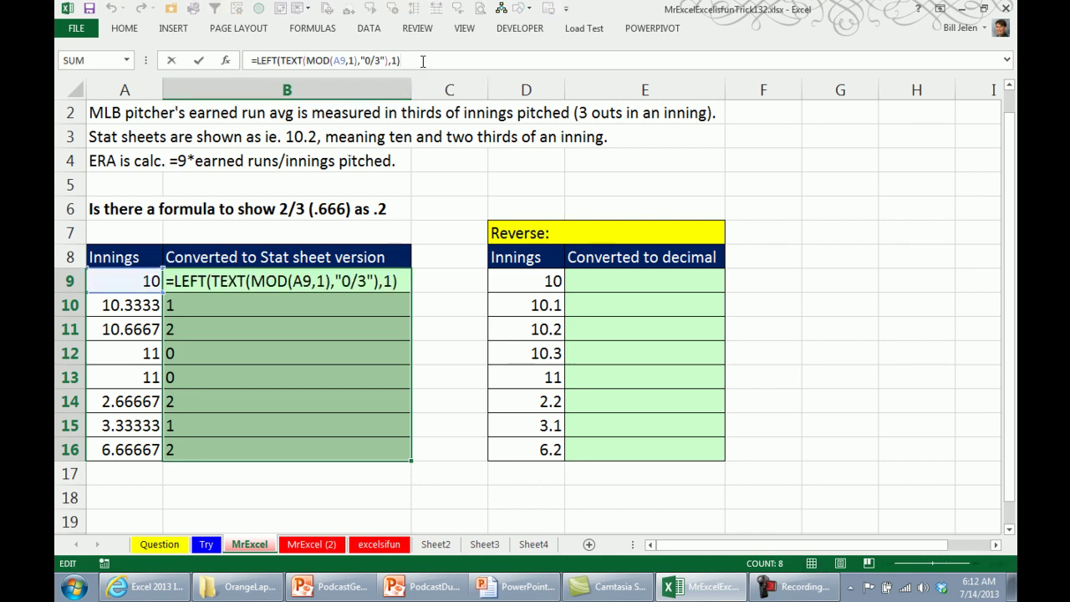
type("/10")
key("ctrl+Return")
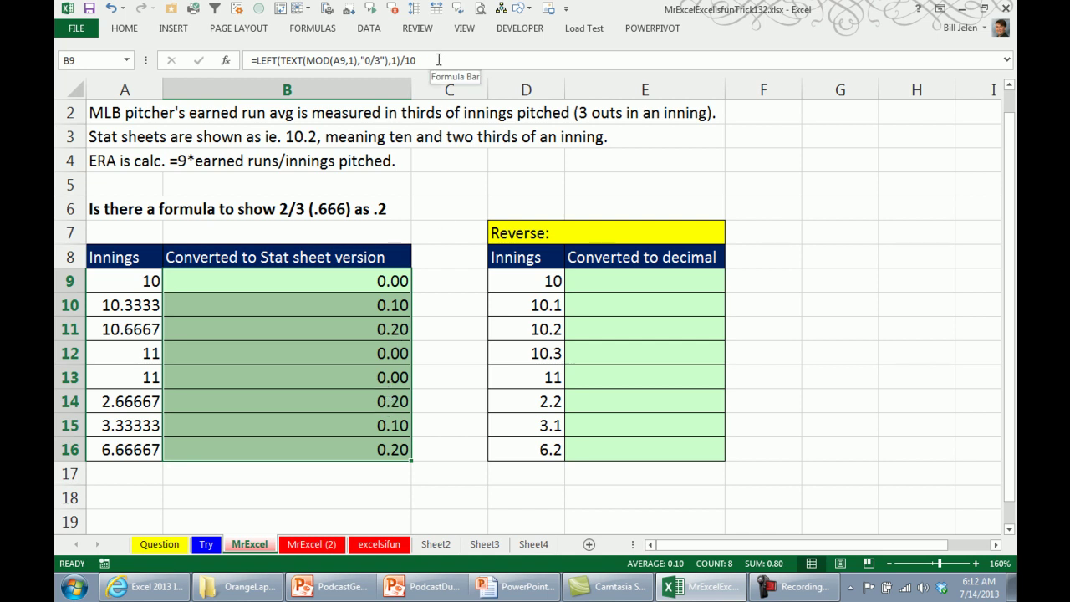
Step: Append +INT(A9) to the formula in B9, filled down to B16, and display the results with one decimal place
left_click(310, 274)
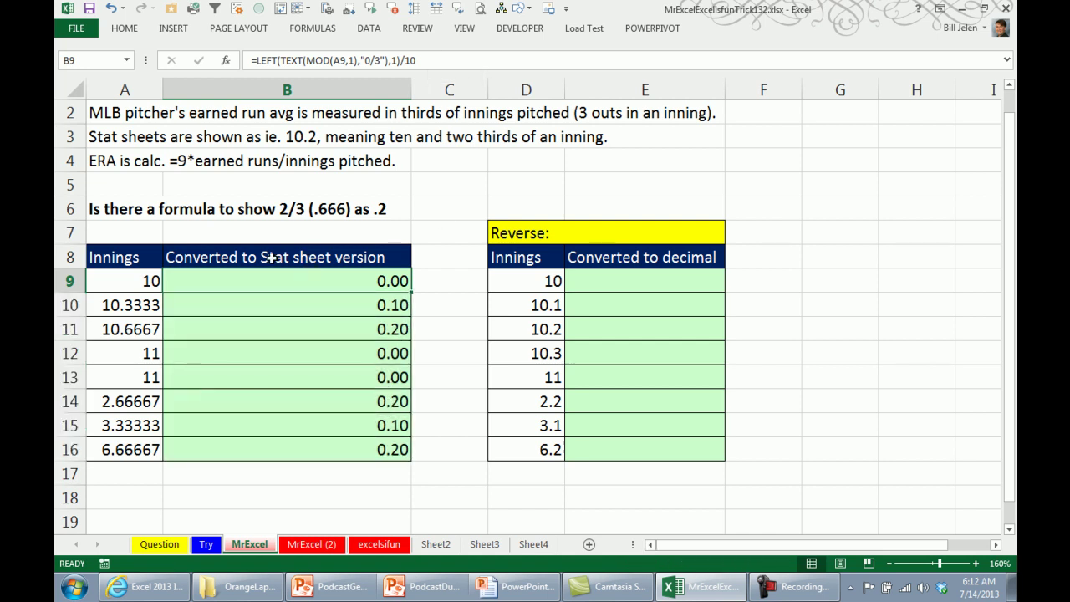
key("F2")
type("+INT(A9")
key("ctrl+Return")
double_click(410, 294)
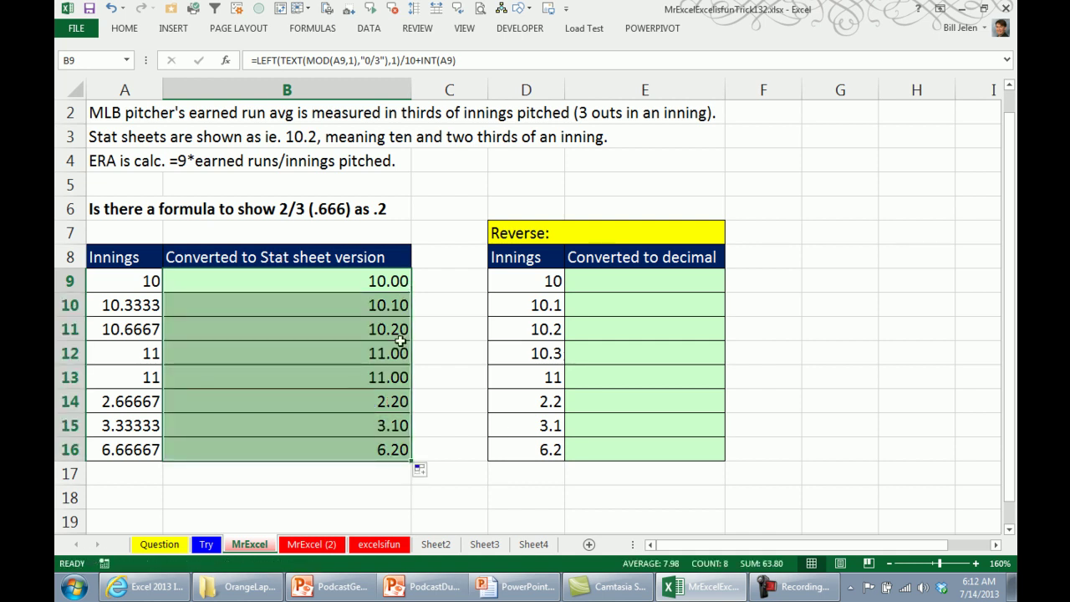
left_click(125, 30)
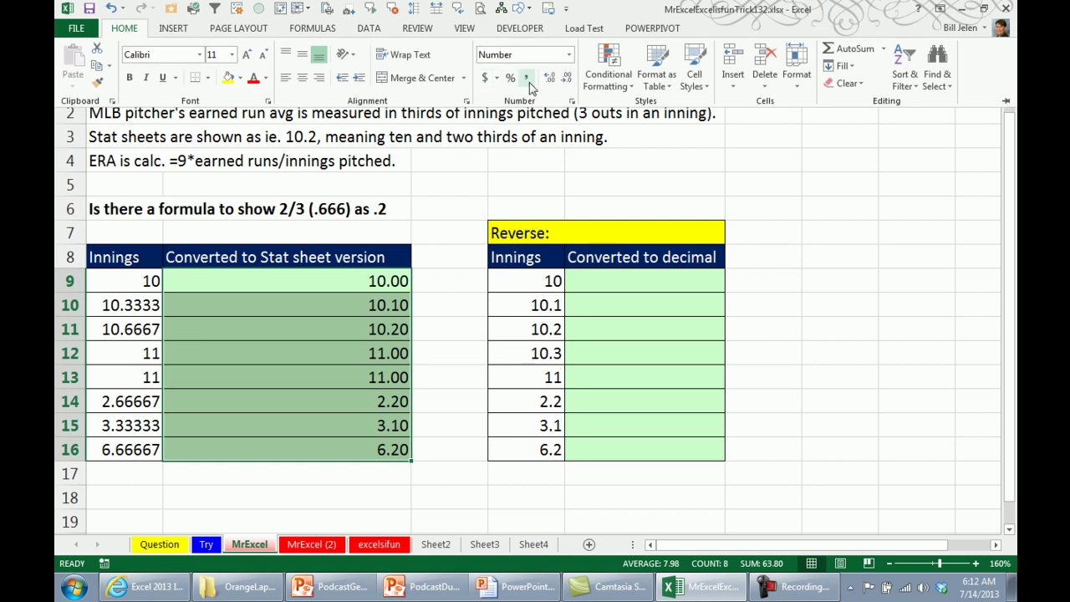
left_click(567, 81)
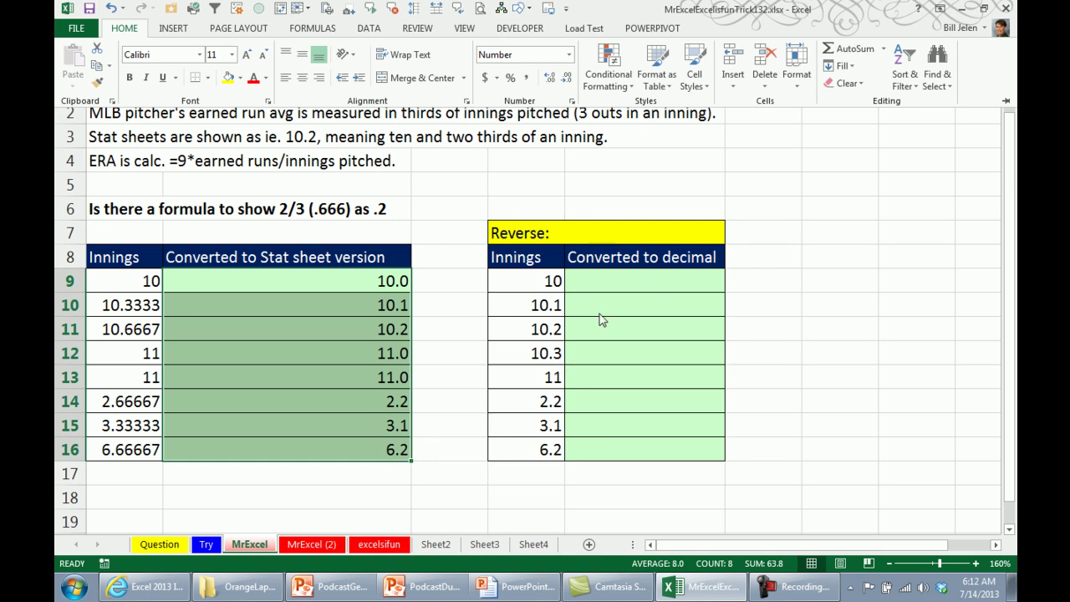
Step: Enter =MOD(D9,1) in E9 and fill it down to E16
left_click(621, 287)
left_click(649, 290)
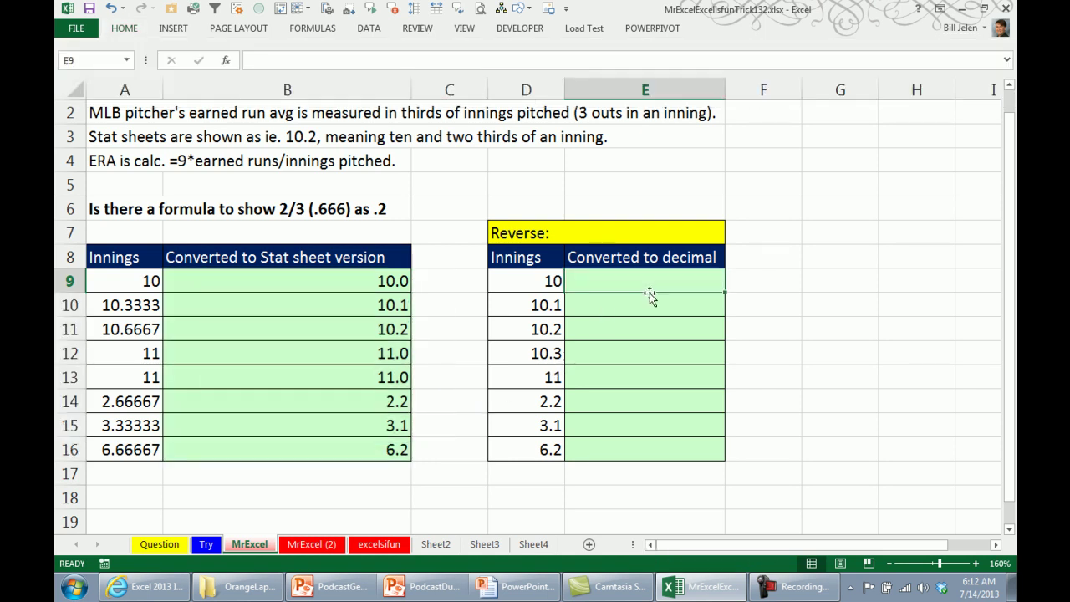
type("=MOD(")
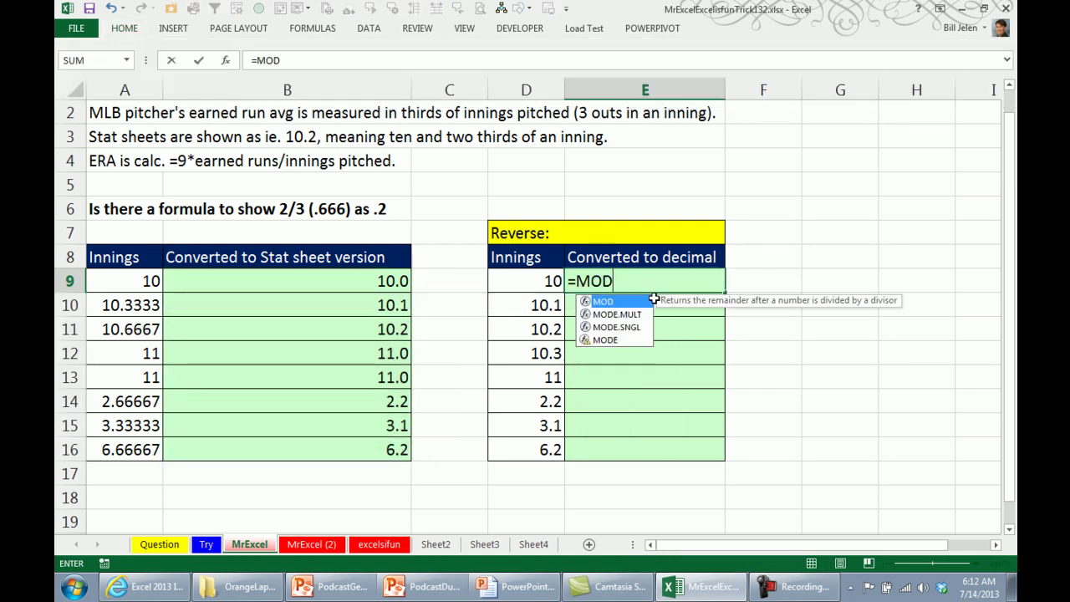
key("Left")
type(",1")
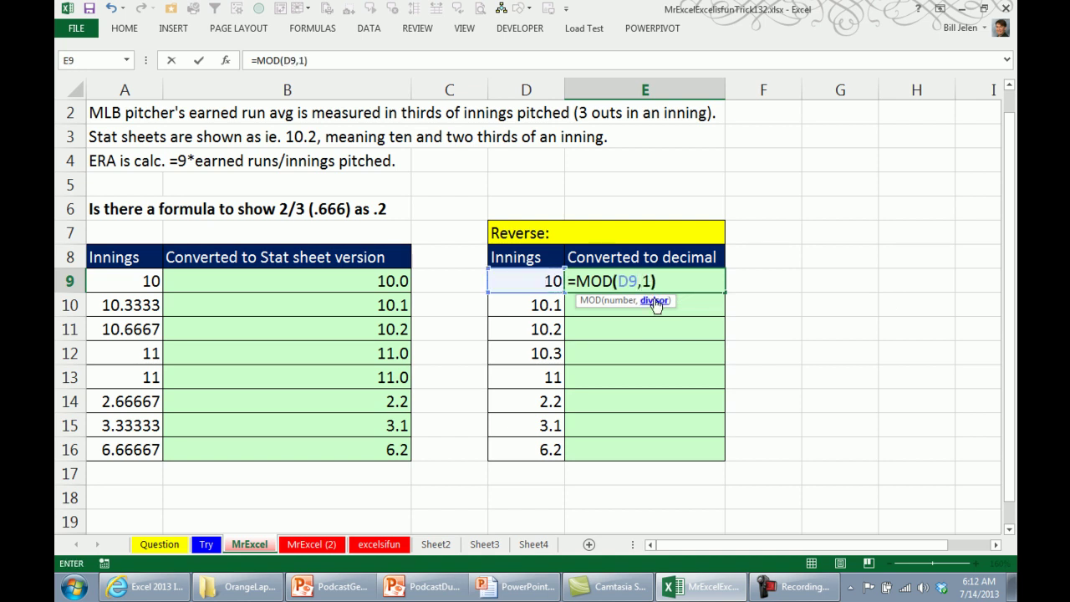
key("ctrl+Return")
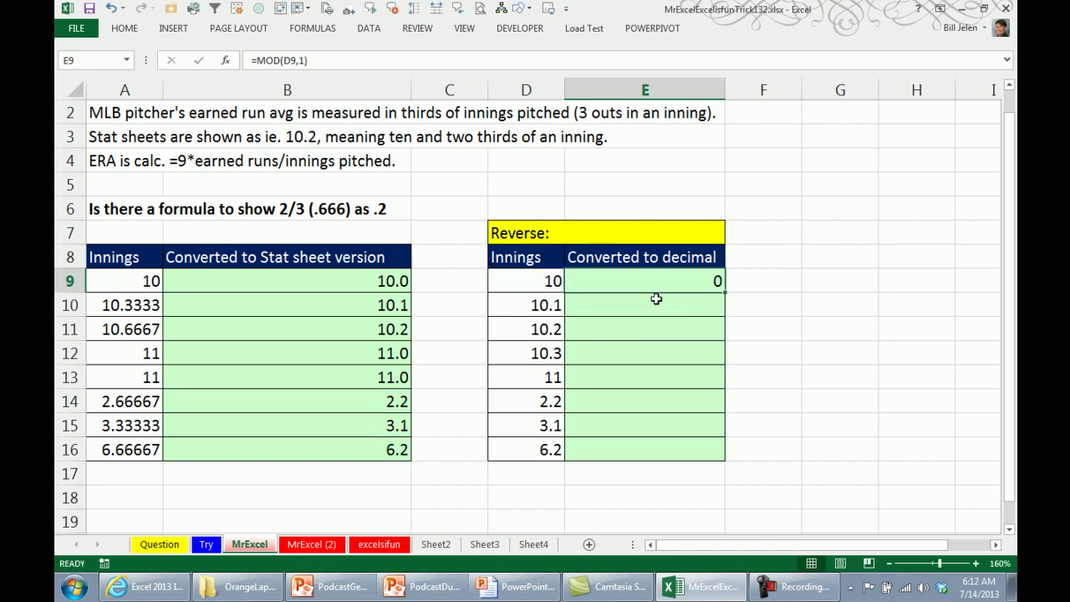
double_click(724, 292)
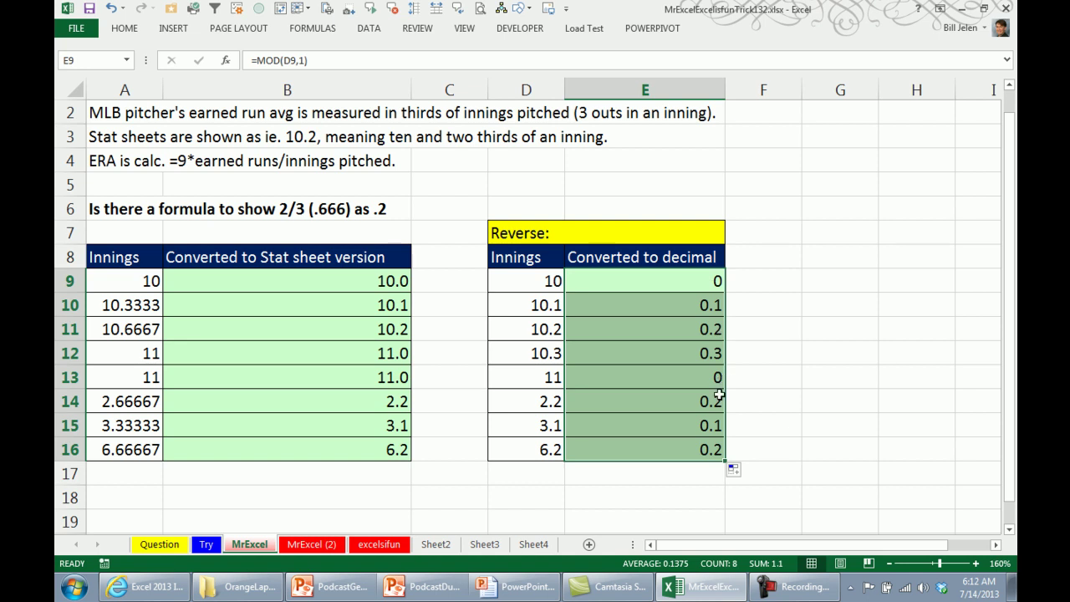
Step: Multiply the MOD formula by 10/3 throughout E9:E16
key("F2")
type("*10/3")
key("ctrl+Return")
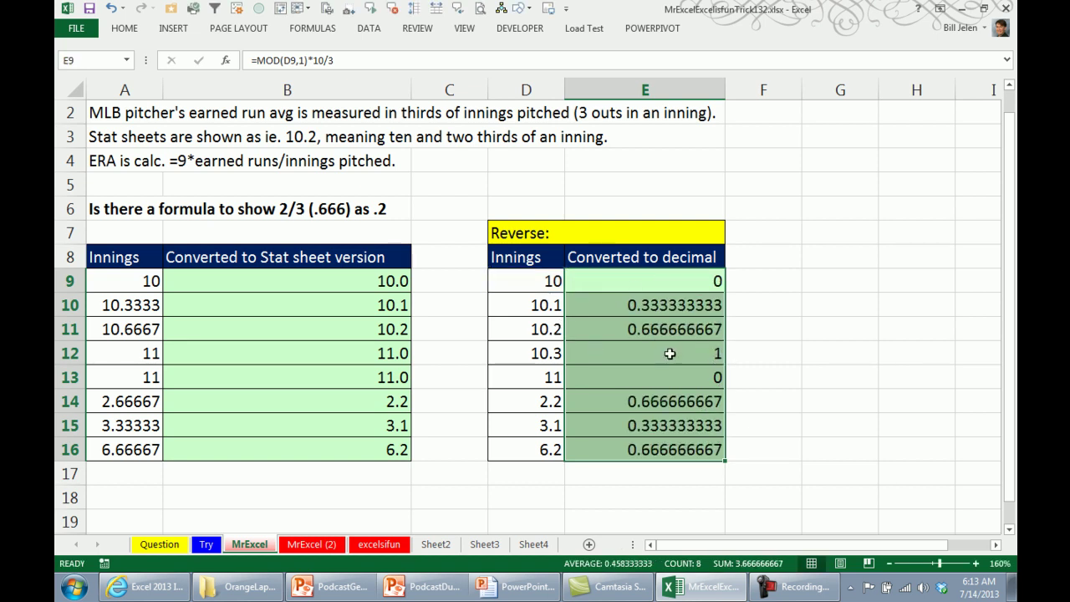
Step: Append +INT(D9) to the formula in E9, applied throughout E9:E16
key("F2")
type("+INT(")
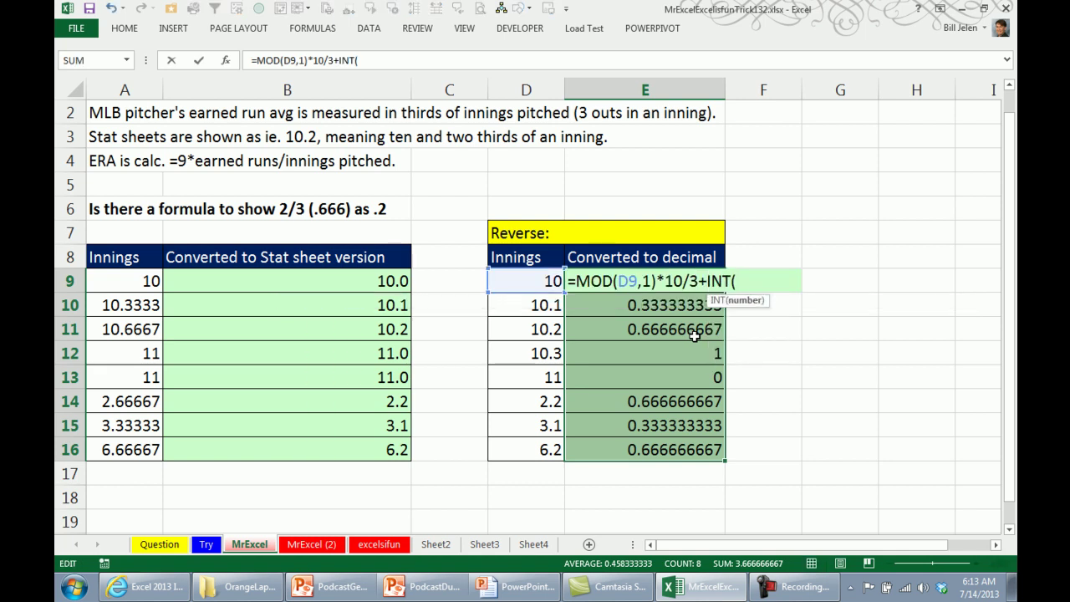
left_click(547, 280)
type(")")
key("ctrl+Return")
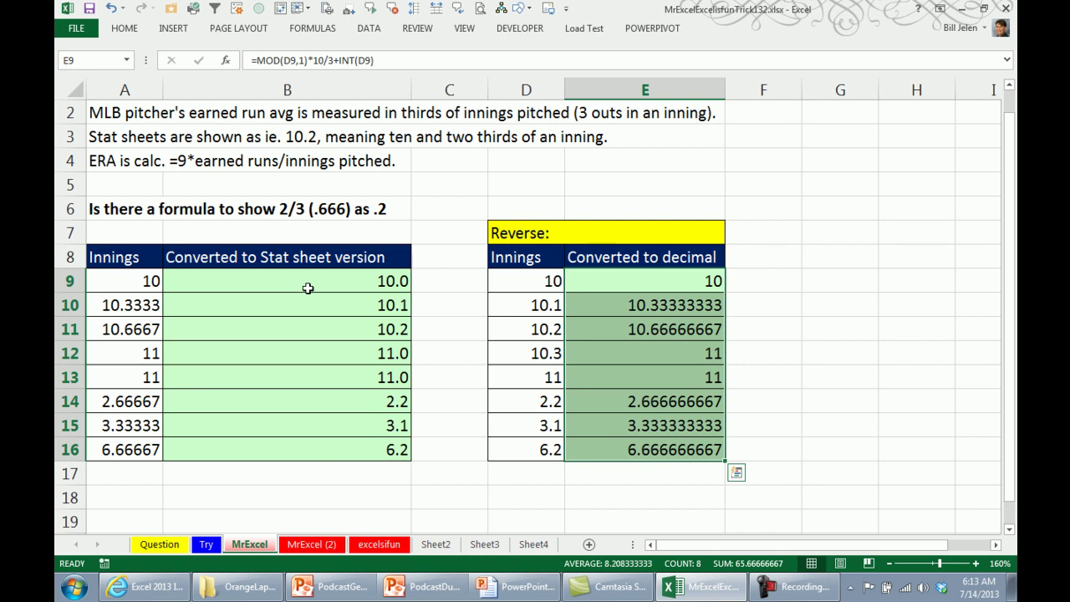
Step: Examine the stat-sheet conversion formula in B9 on the MrExcel sheet
key("Escape")
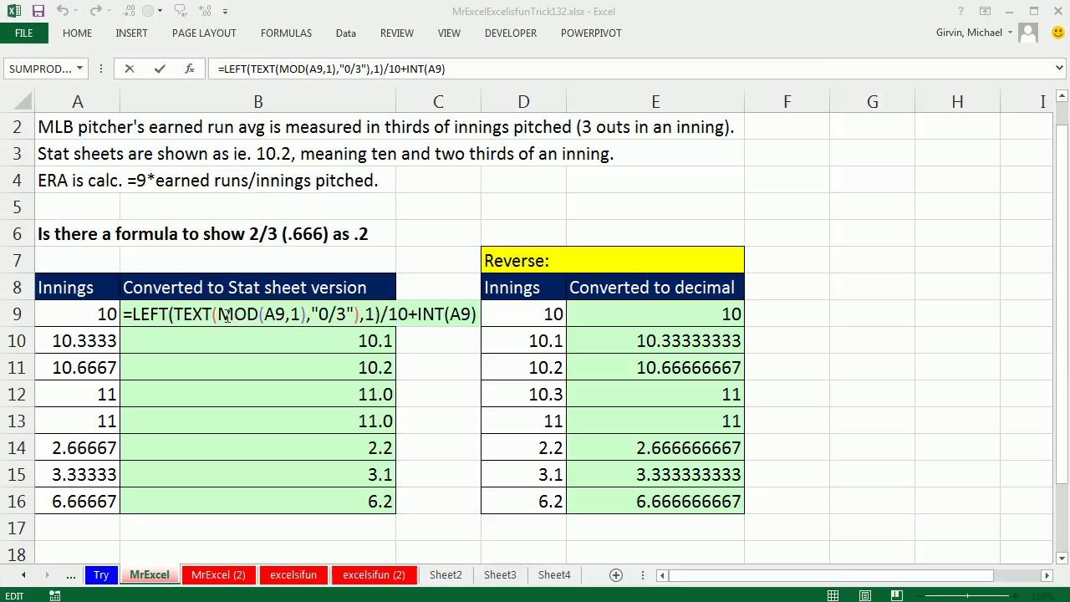
left_click(235, 321)
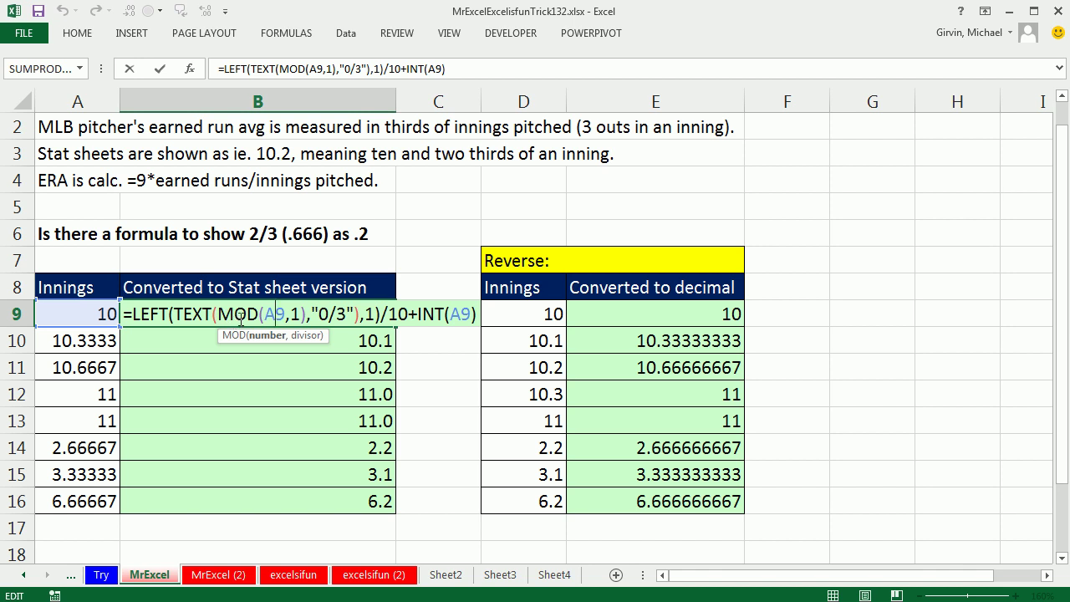
left_click_drag(122, 315, 521, 310)
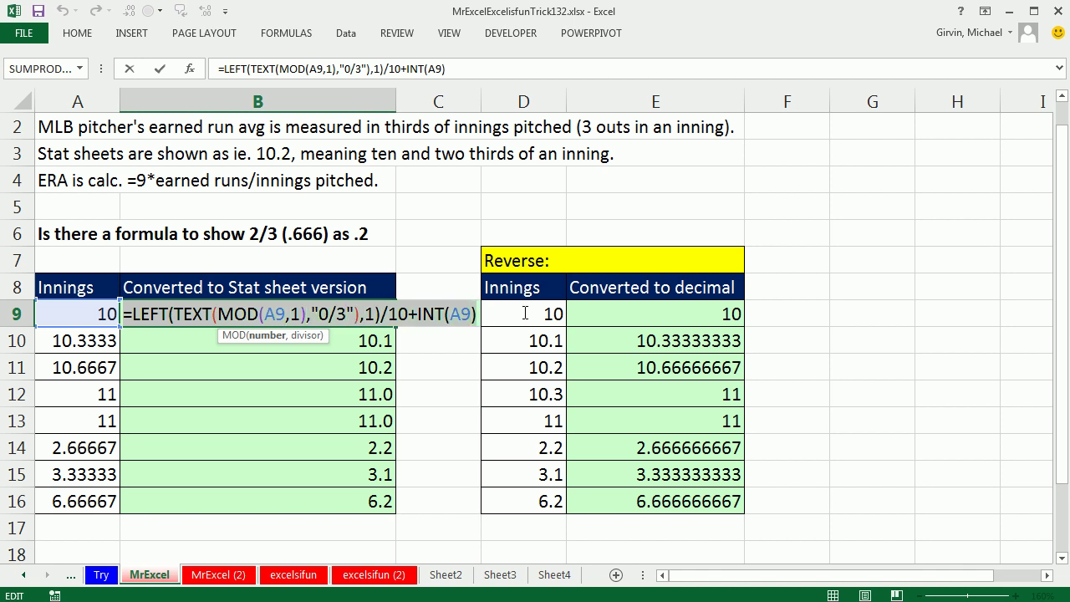
key("Escape")
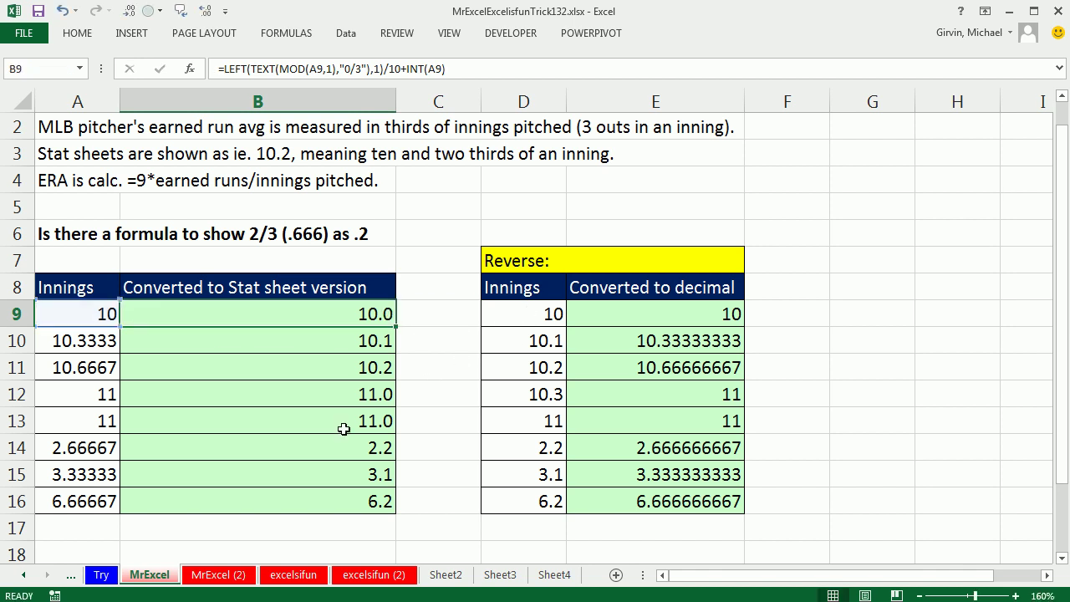
Step: Examine the DOLLARFR formula in B9 and the DOLLARDE formula in E9 on the MrExcel (2) sheet
left_click(218, 574)
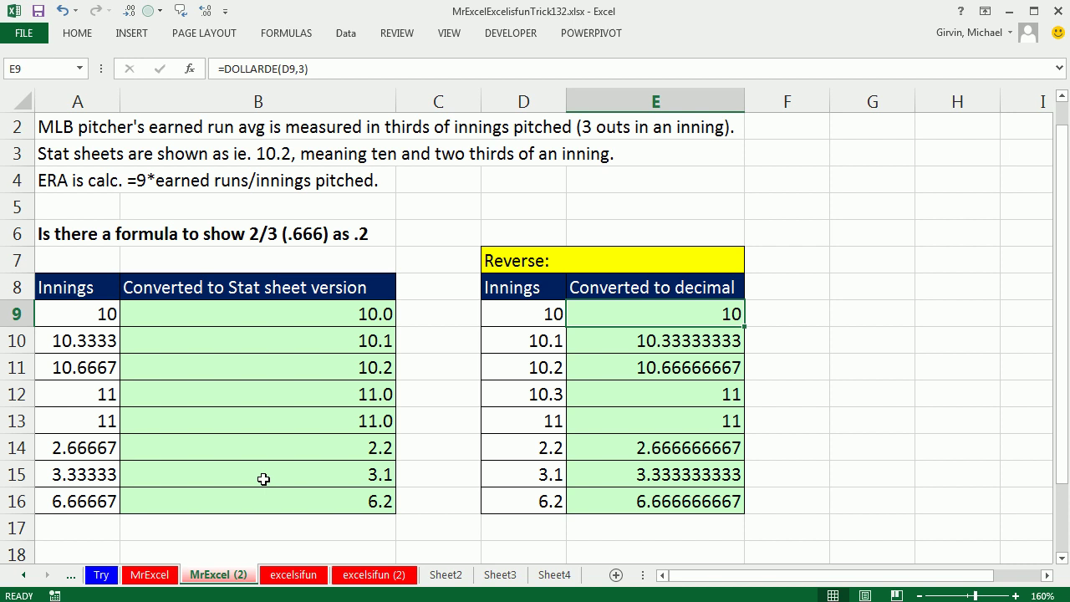
double_click(293, 313)
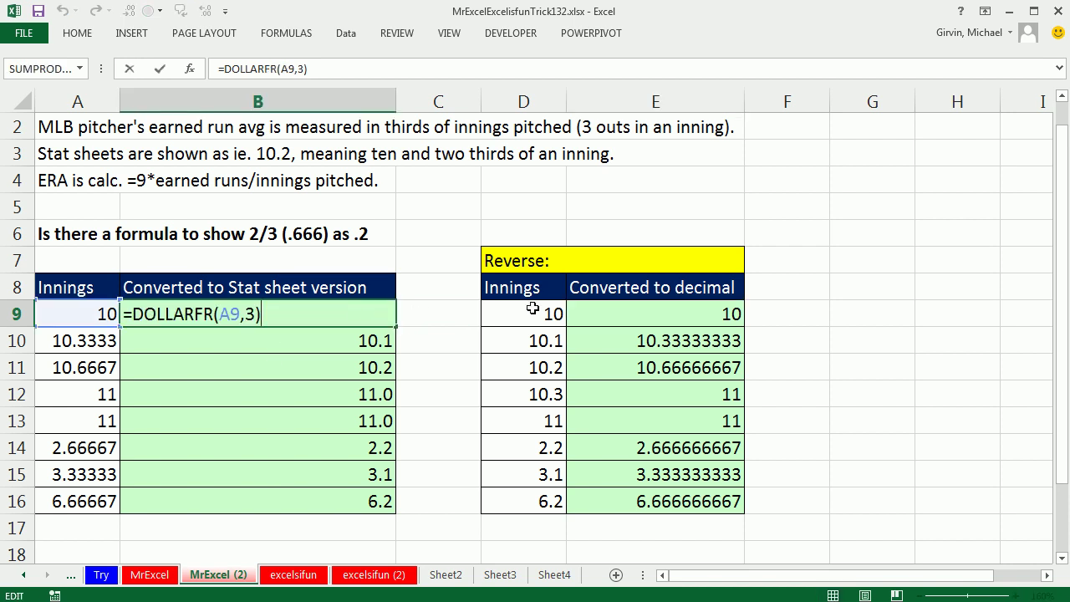
key("Escape")
double_click(597, 311)
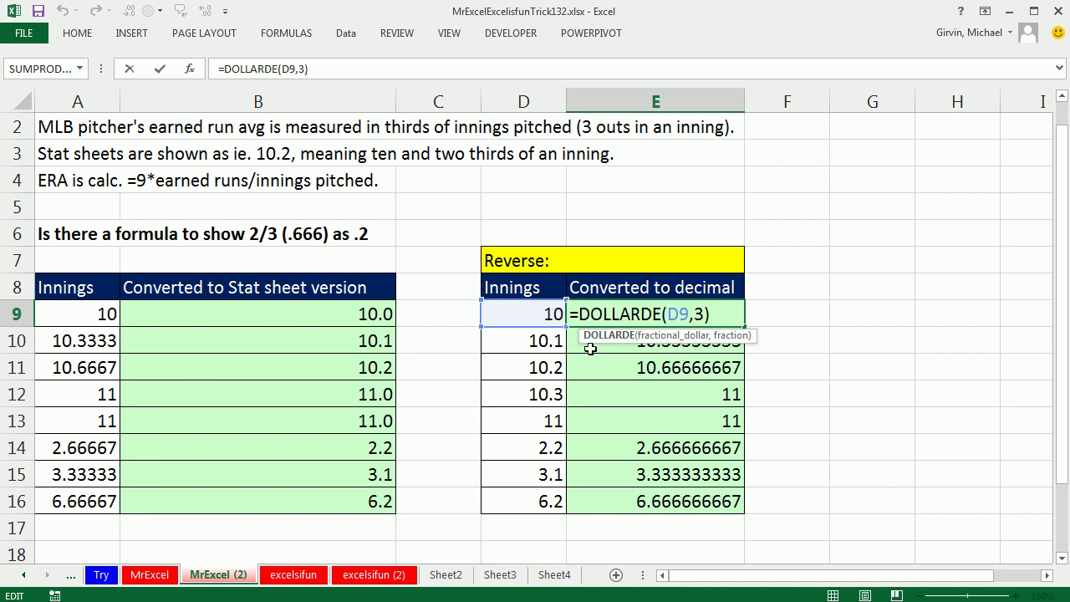
key("Escape")
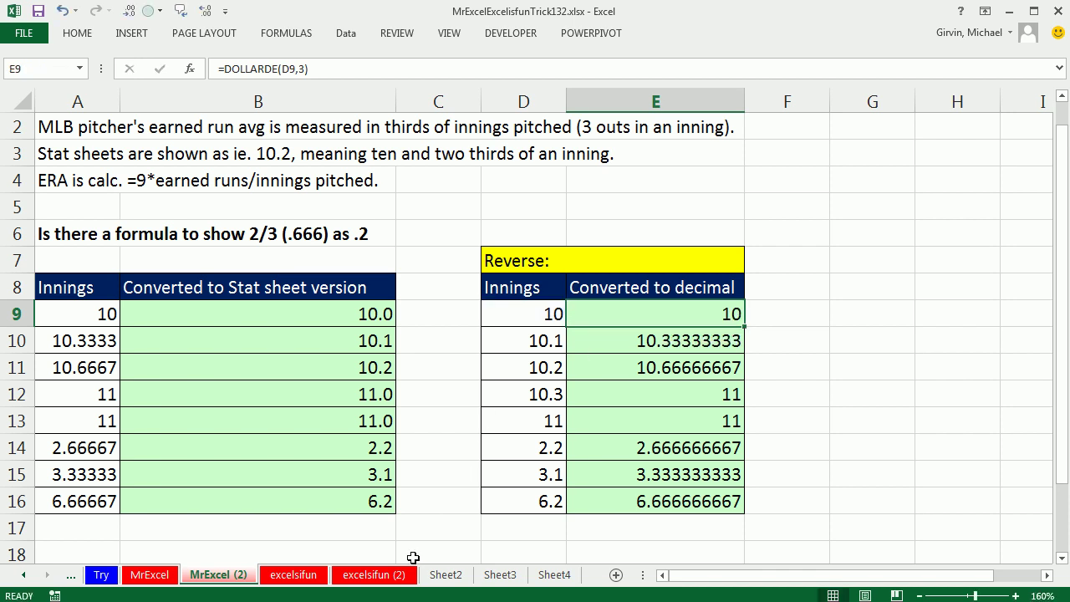
Step: Examine the MOD and INT formulas in E9 and B9 on the excelsifun (2) sheet
left_click(368, 575)
left_click(692, 262)
double_click(692, 262)
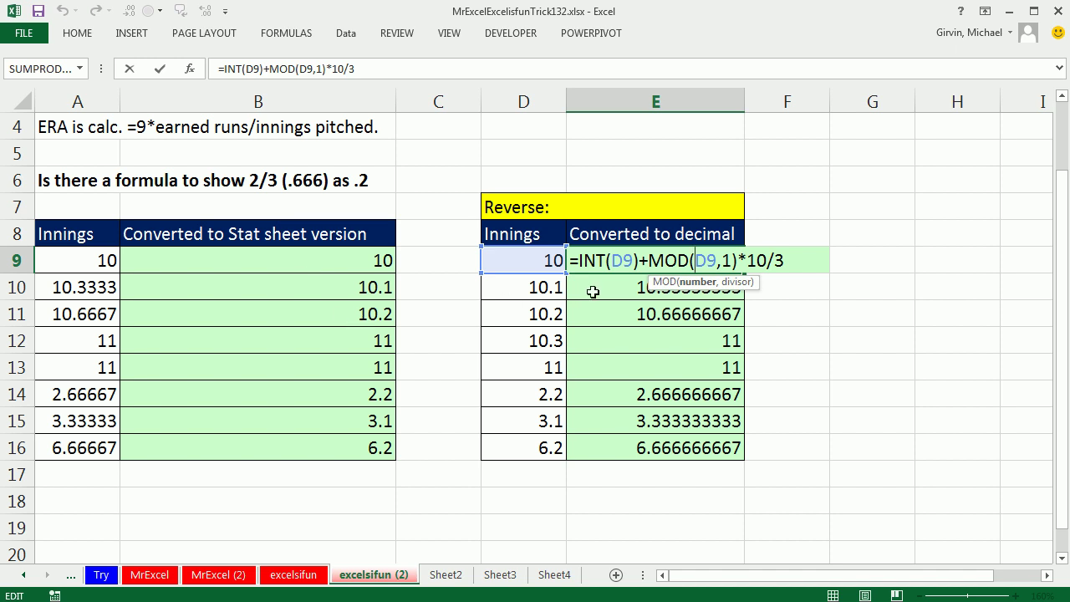
key("Escape")
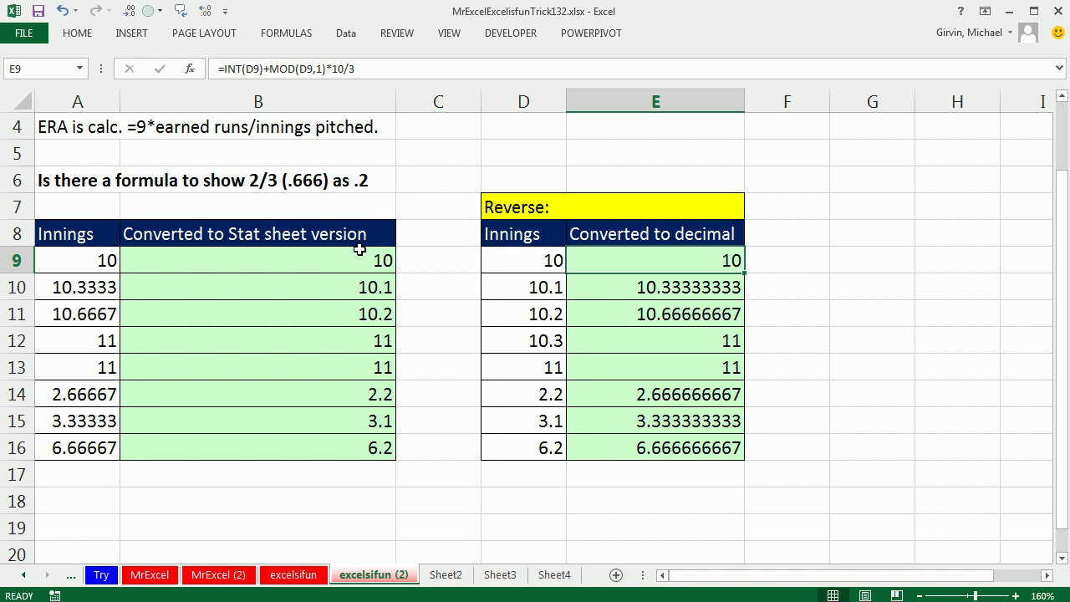
double_click(276, 260)
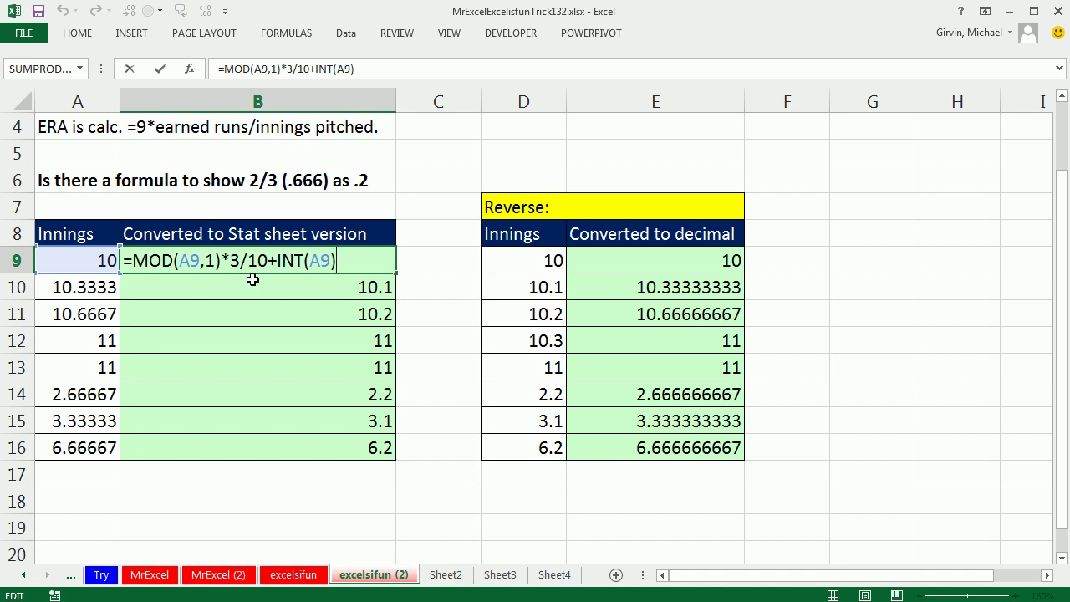
key("Return")
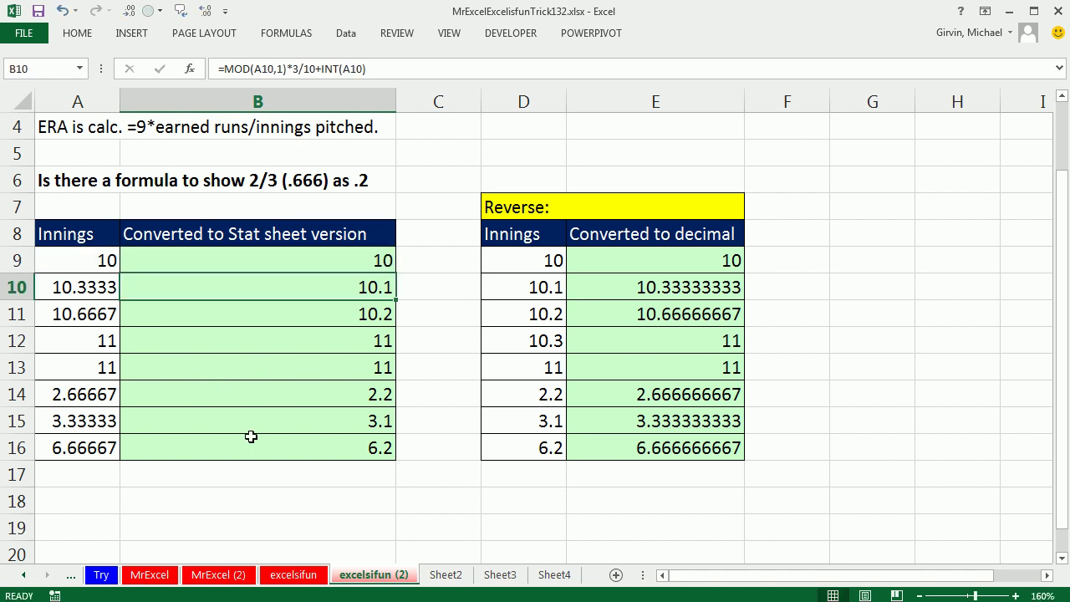
Step: Switch to the excelsifun sheet
left_click(284, 577)
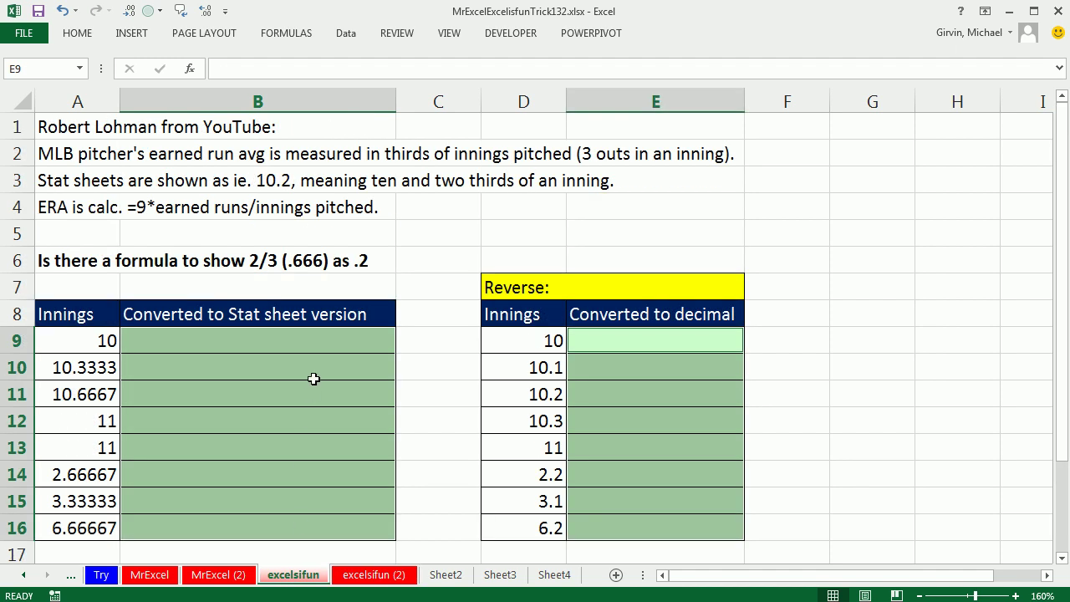
type("=do")
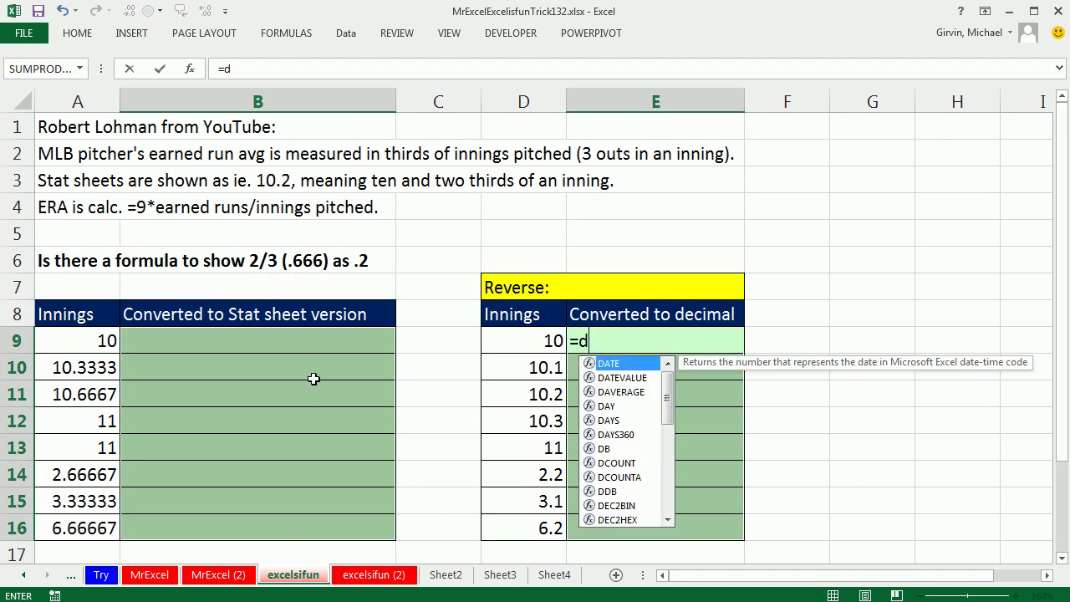
key("Escape")
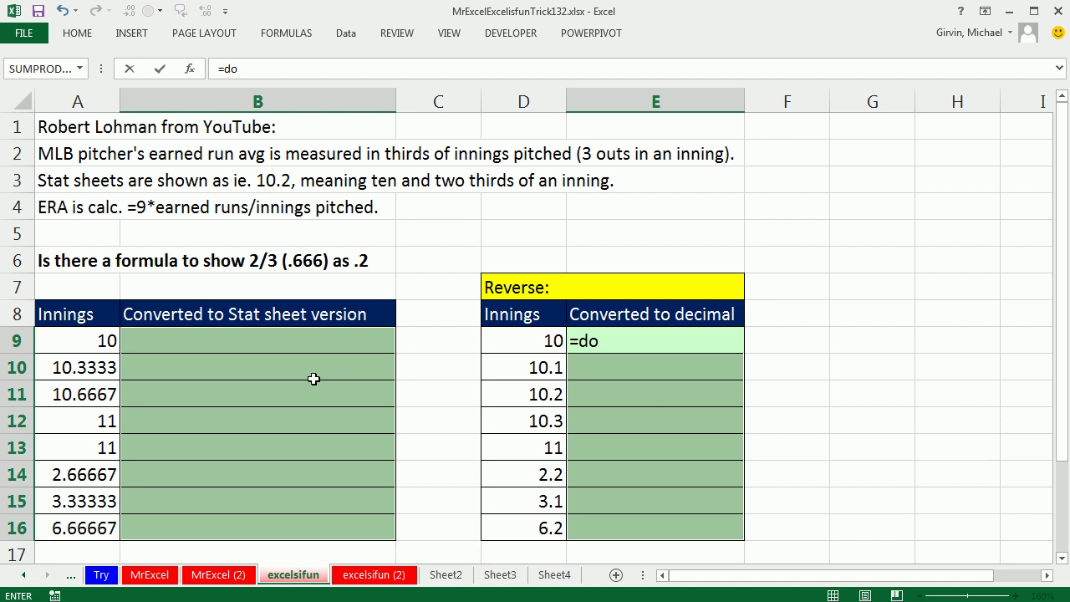
key("Escape")
Step: Enter =DOLLARFR(A9,3) throughout B9:B16 on the excelsifun sheet
left_click_drag(228, 345, 246, 538)
type("=")
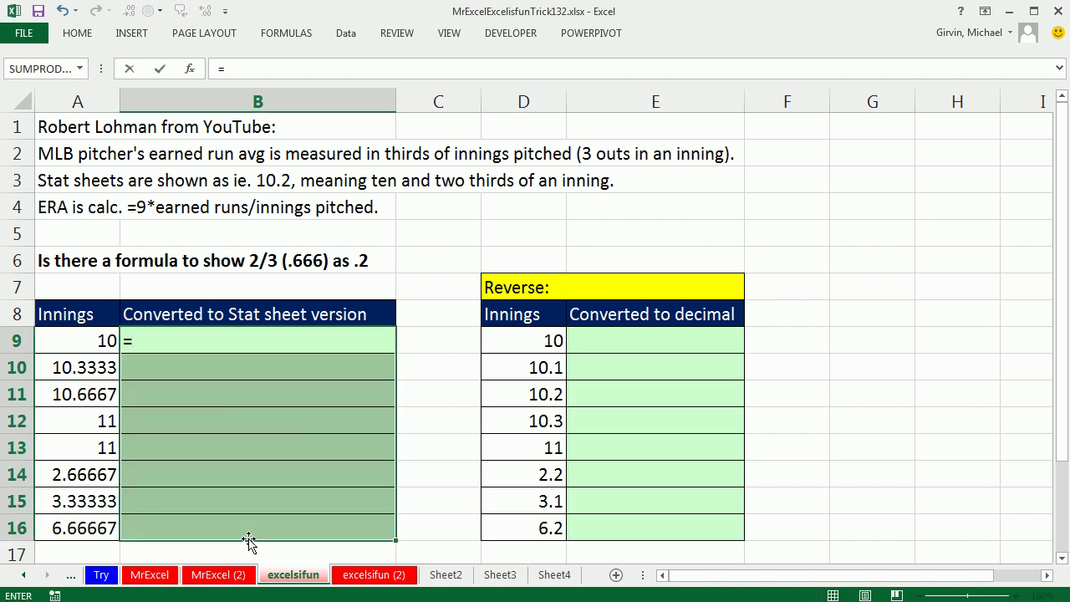
type("do")
key("Down")
key("Down")
key("Tab")
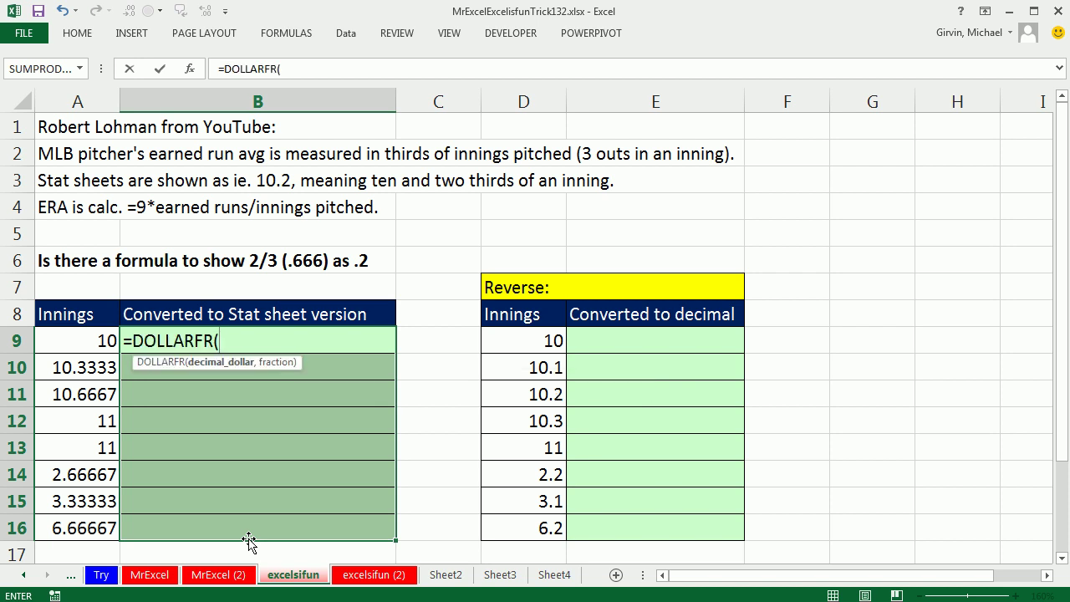
key("Left")
type(",")
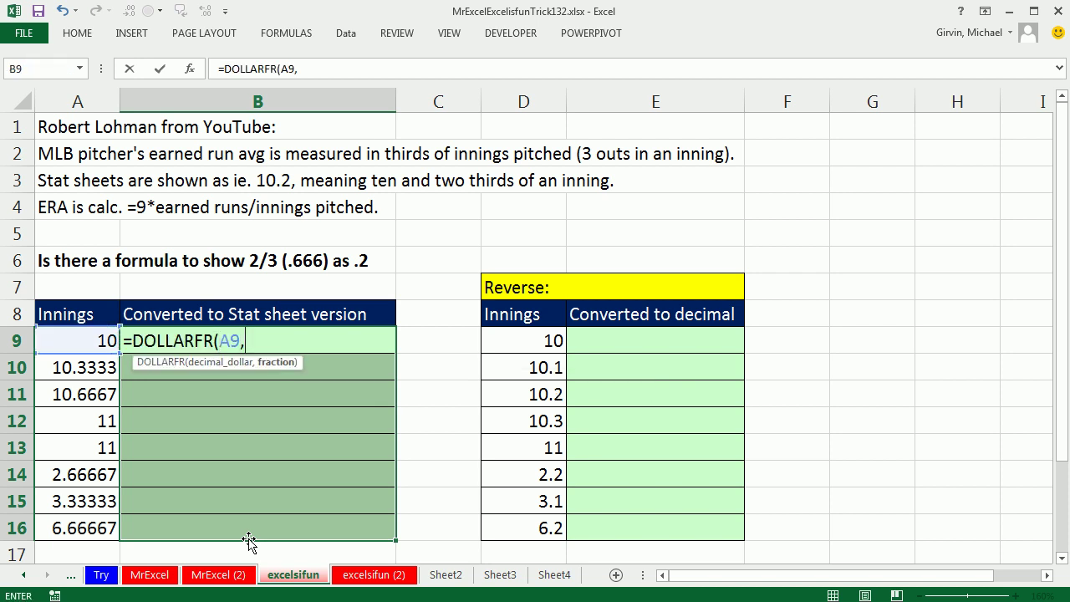
type("3)")
key("ctrl+Return")
Step: Copy the DOLLARFR formulas from B9:B16 to the range starting at E9
key("ctrl+c")
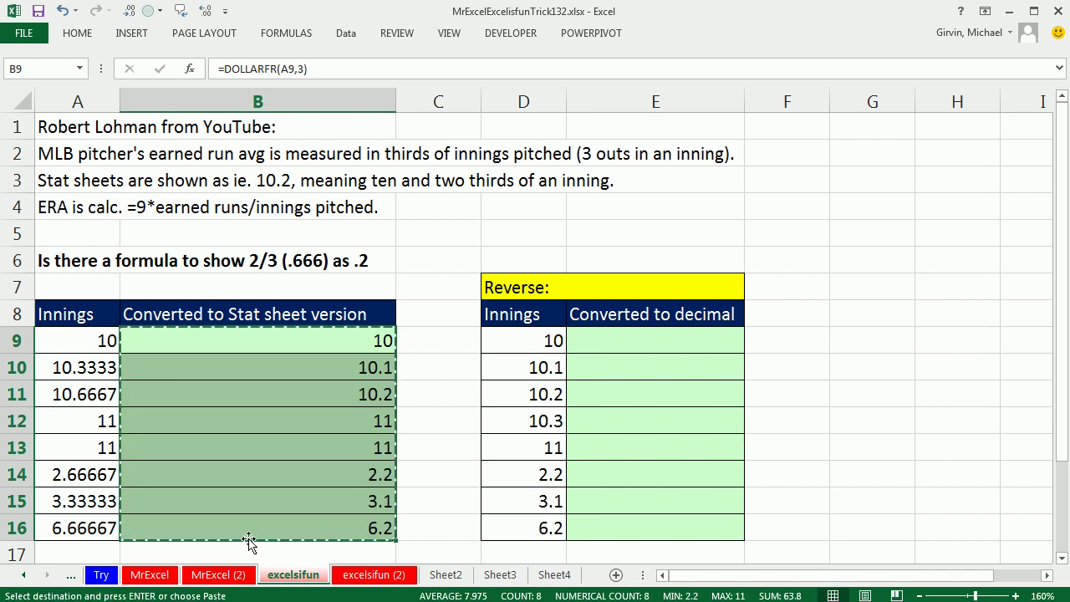
left_click(677, 339)
key("ctrl+v")
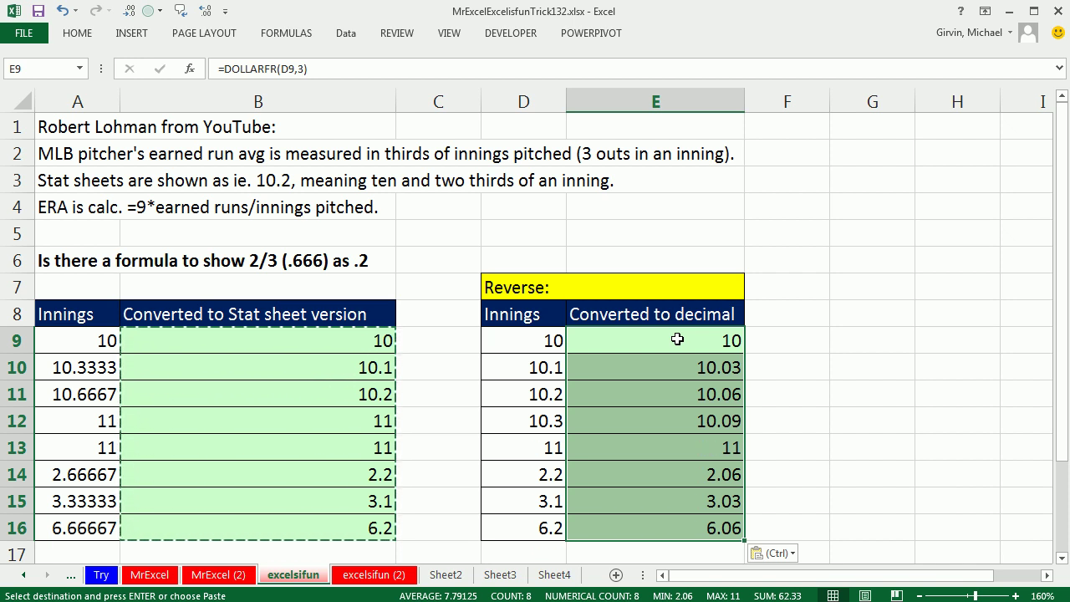
Step: Replace FR with DE in all formulas in E9:E16 and open the E9 formula for checking
key("ctrl+h")
key("Tab")
left_click(604, 393)
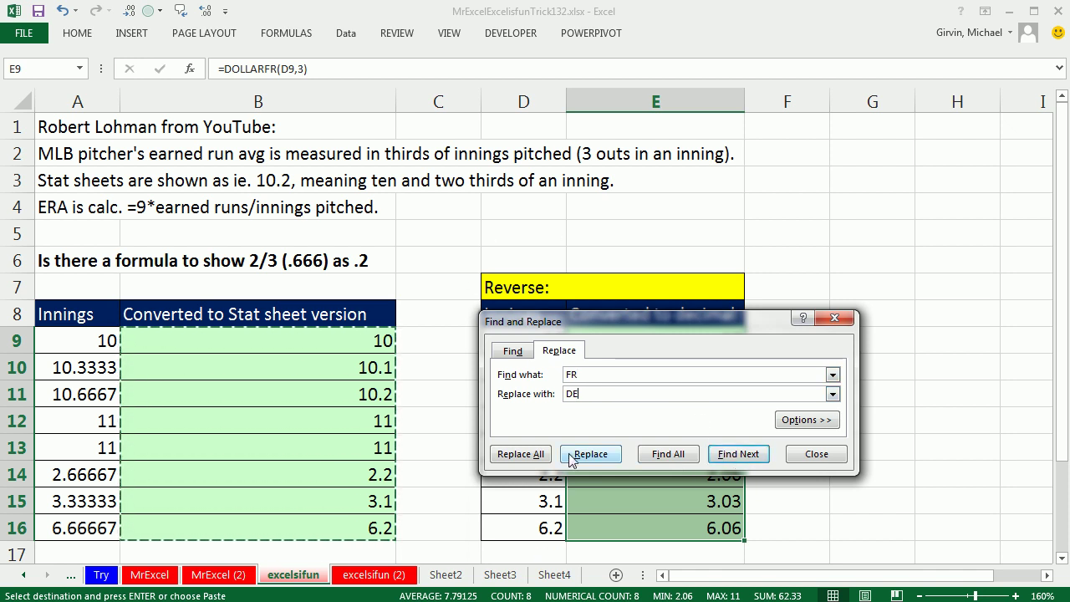
left_click(527, 454)
left_click(521, 308)
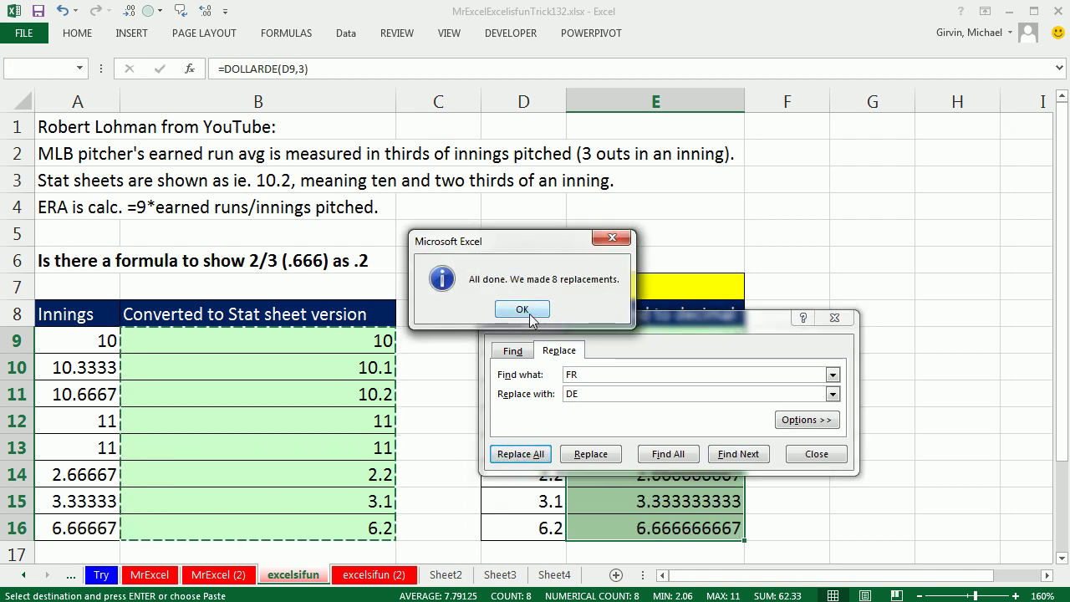
left_click(816, 454)
double_click(708, 341)
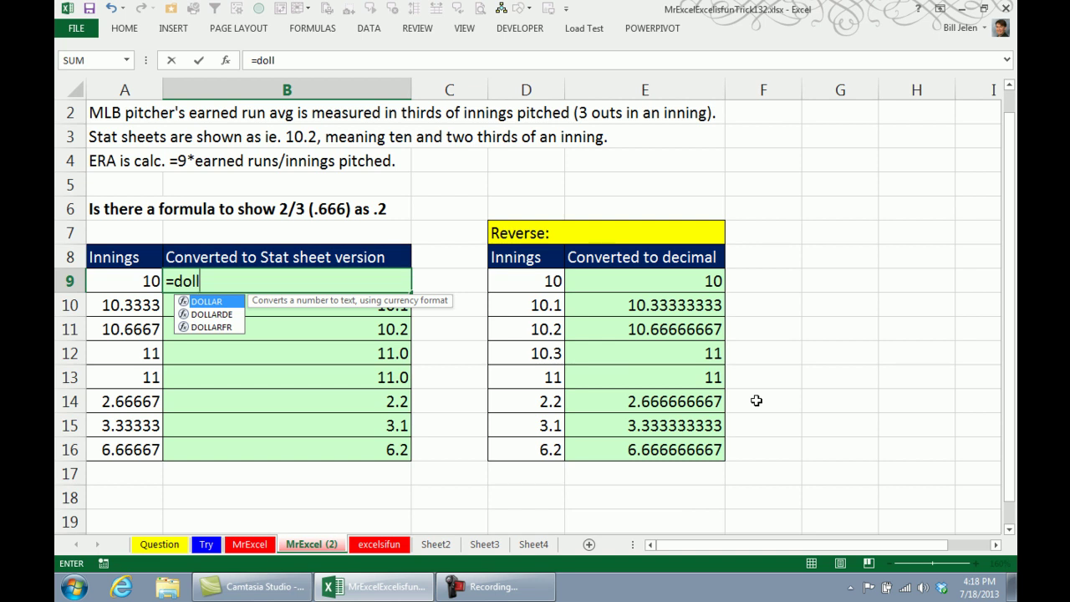
Step: Try the DOLLARFR function in B9 on the MrExcel (2) sheet and erase the entry back to =DOLLA
key("Down")
key("Down")
key("Tab")
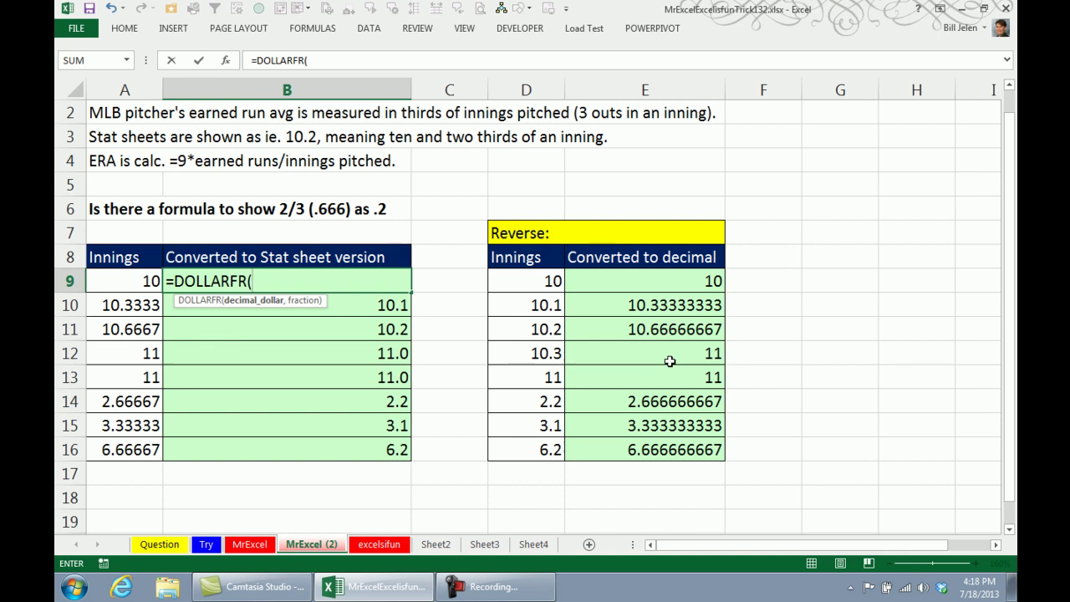
key("BackSpace")
key("BackSpace")
key("BackSpace")
key("BackSpace")
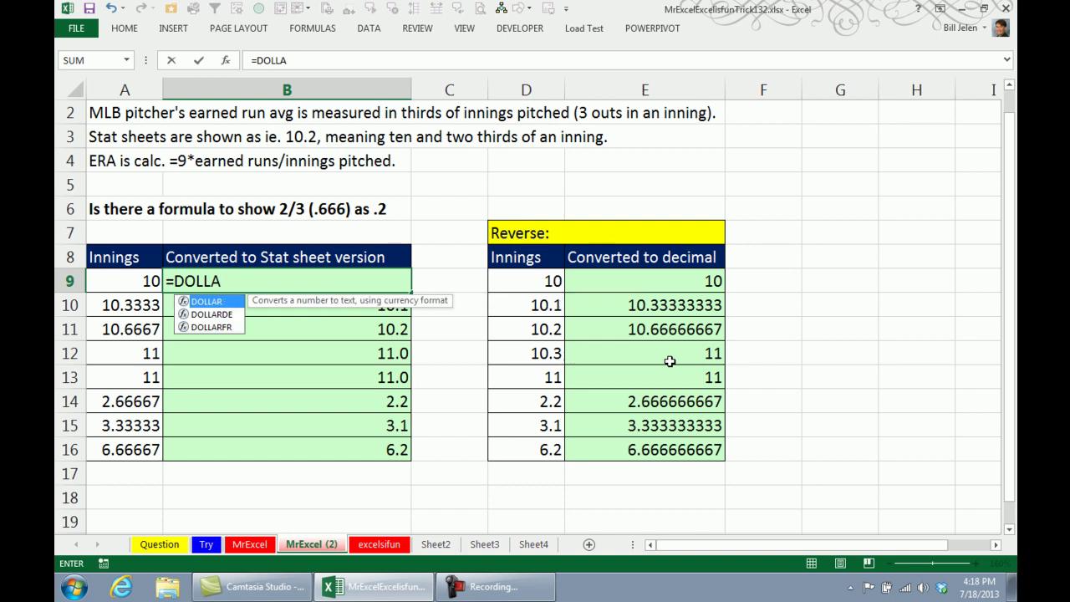